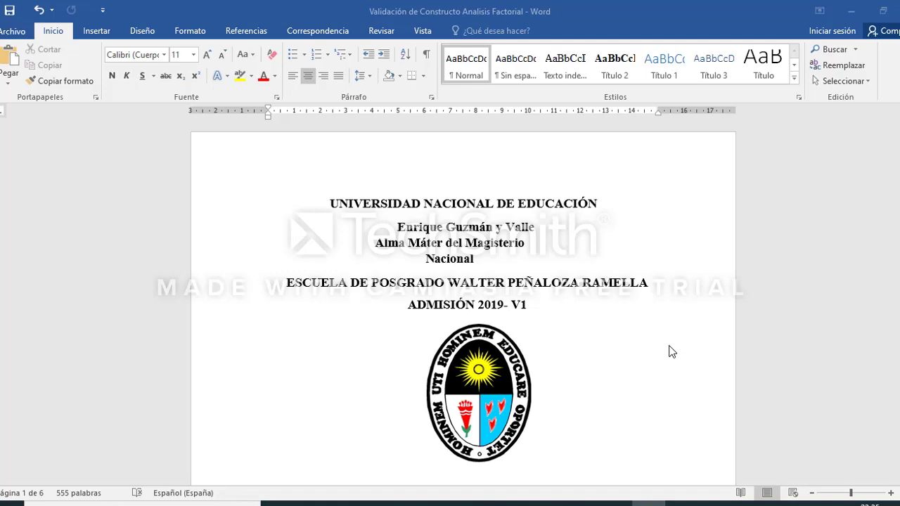
Read the construct validation guide from the cover page through the KMO conditions and criteria to Paso 1
{"action": "scroll", "coordinate": [672, 352], "scroll_direction": "down", "scroll_amount": 5}
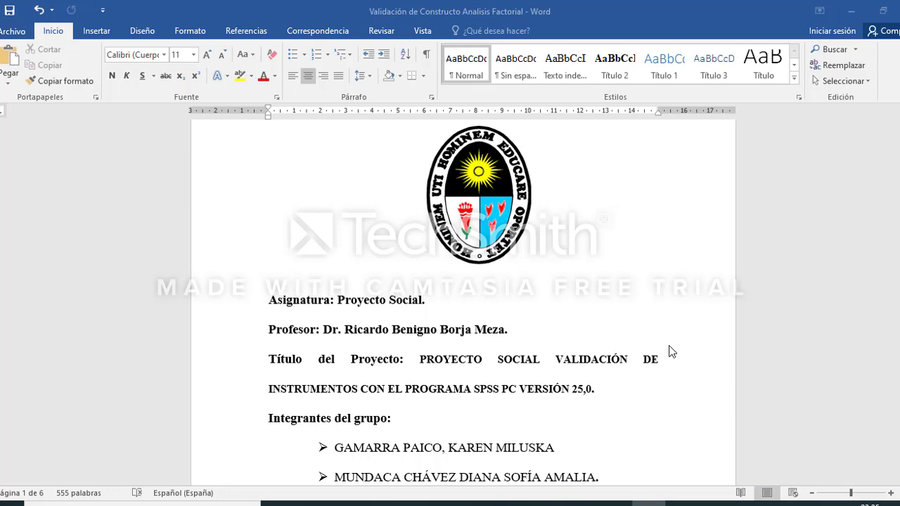
{"action": "scroll", "coordinate": [671, 351], "scroll_direction": "down", "scroll_amount": 5}
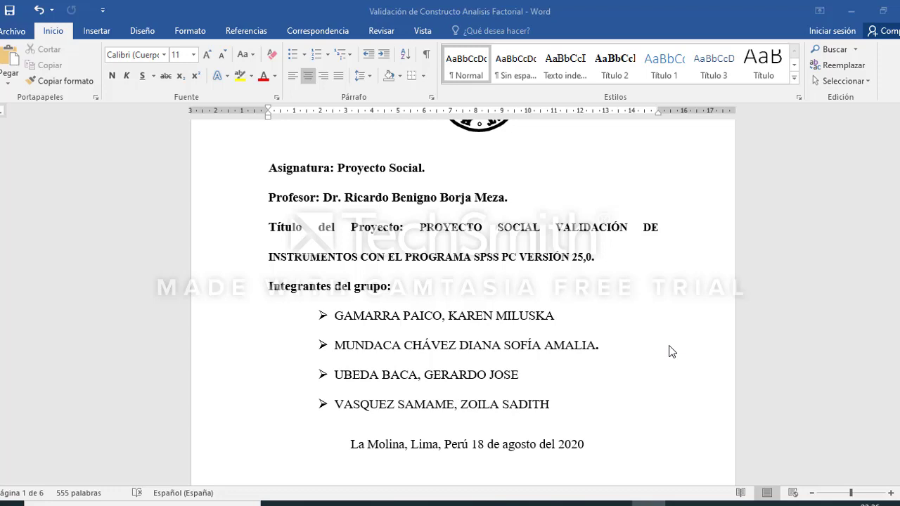
{"action": "scroll", "coordinate": [672, 351], "scroll_direction": "down", "scroll_amount": 10}
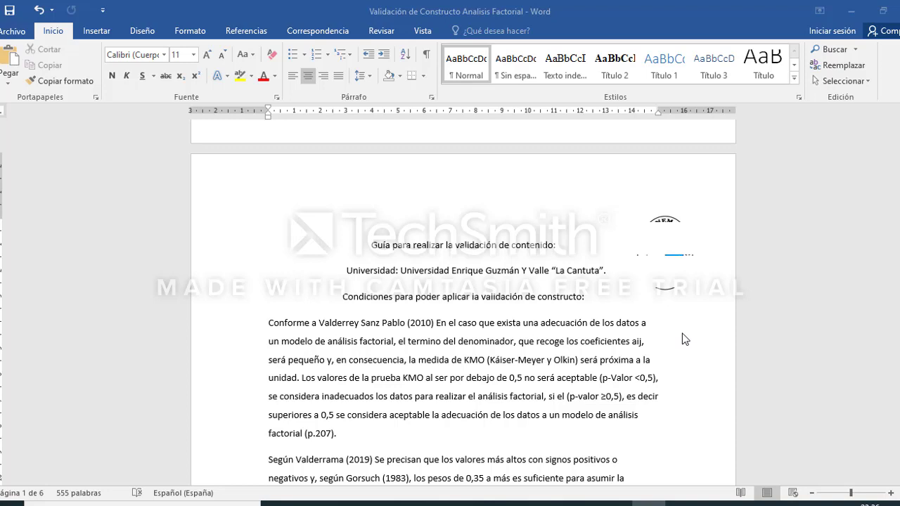
{"action": "scroll", "coordinate": [656, 301], "scroll_direction": "down", "scroll_amount": 1}
{"action": "scroll", "coordinate": [656, 300], "scroll_direction": "up", "scroll_amount": 1}
{"action": "scroll", "coordinate": [754, 247], "scroll_direction": "down", "scroll_amount": 2}
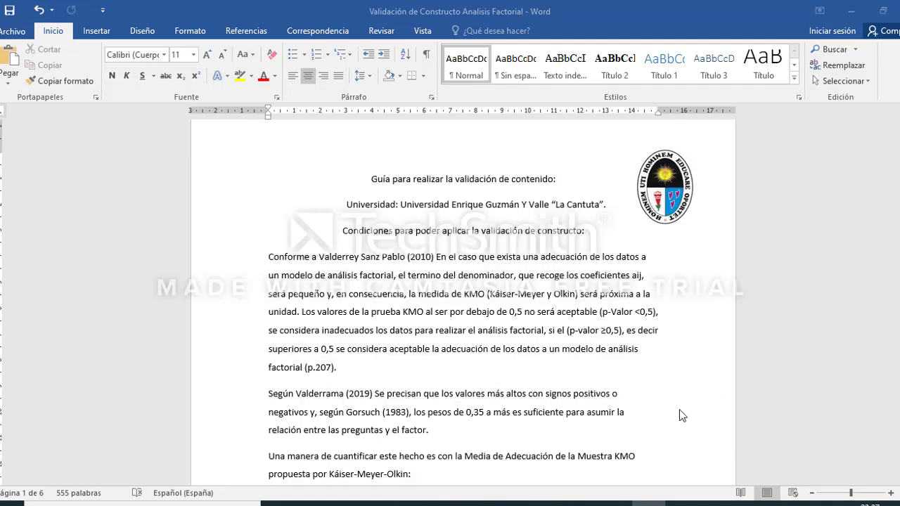
{"action": "scroll", "coordinate": [679, 409], "scroll_direction": "down", "scroll_amount": 2}
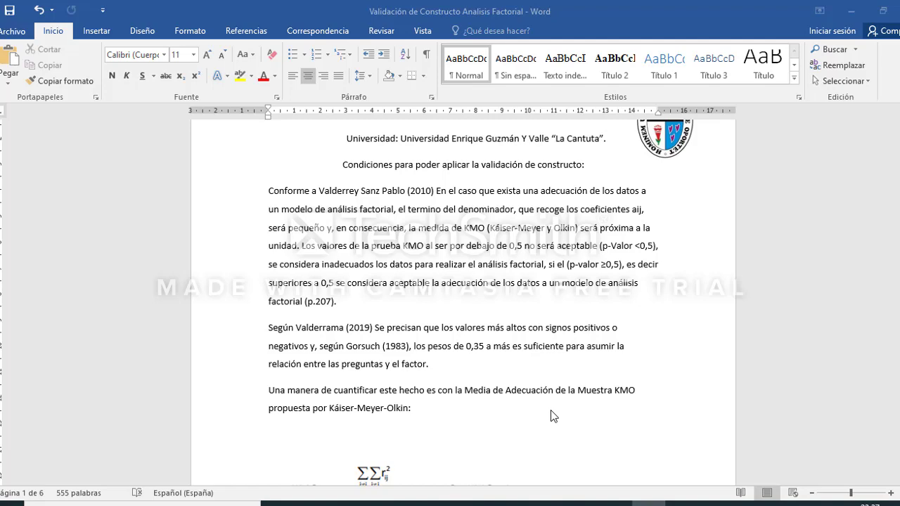
{"action": "scroll", "coordinate": [551, 411], "scroll_direction": "down", "scroll_amount": 5}
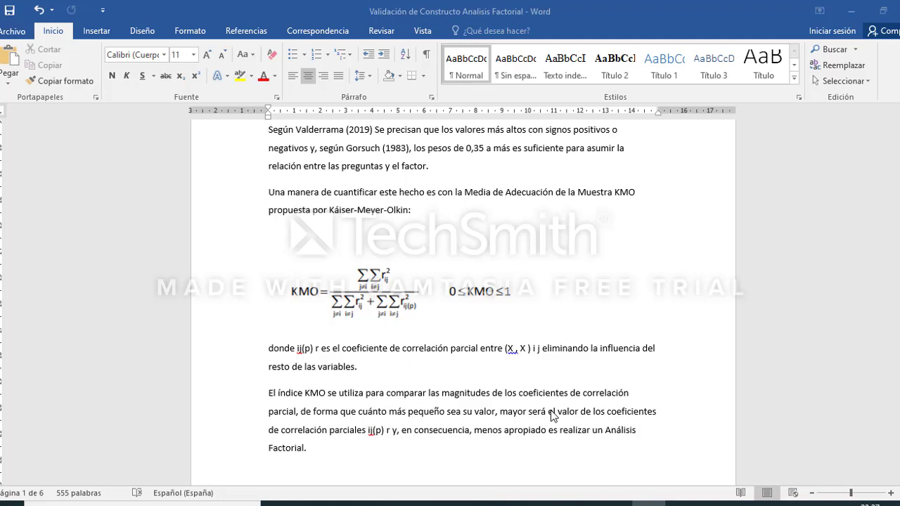
{"action": "scroll", "coordinate": [551, 415], "scroll_direction": "down", "scroll_amount": 10}
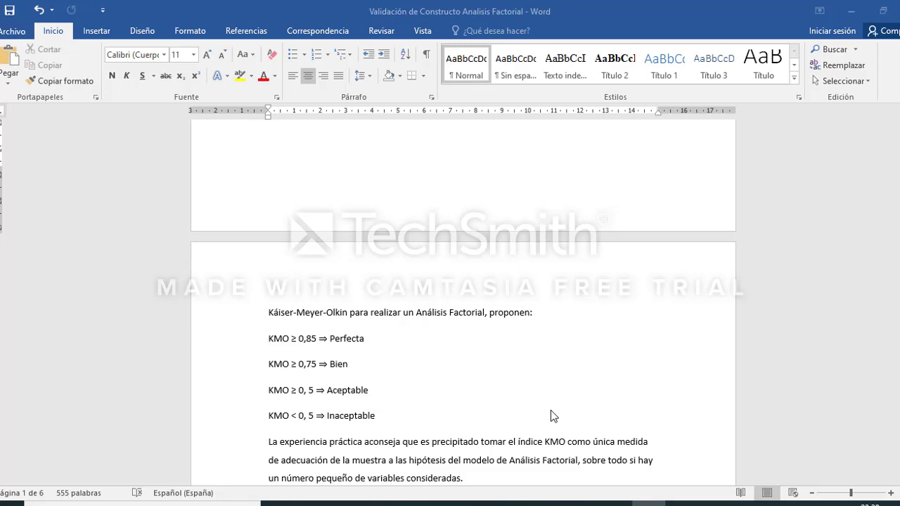
{"action": "scroll", "coordinate": [551, 416], "scroll_direction": "down", "scroll_amount": 4}
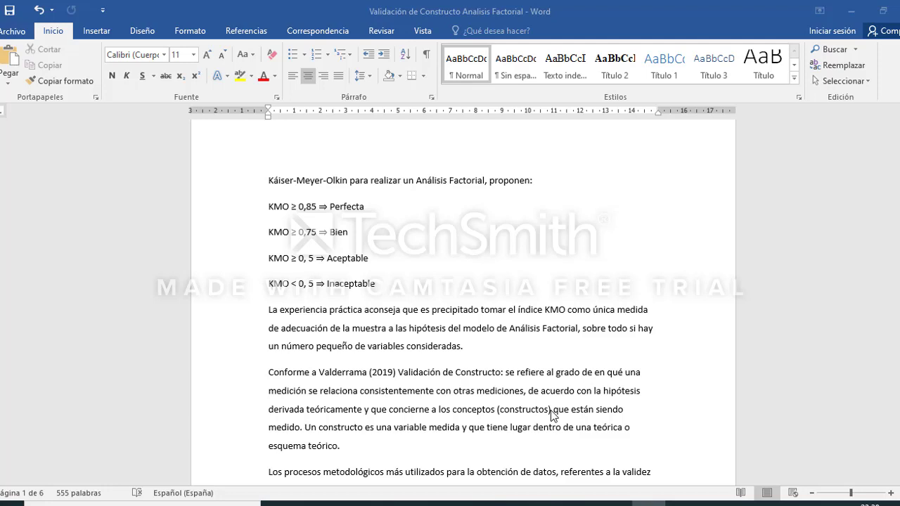
{"action": "scroll", "coordinate": [553, 415], "scroll_direction": "down", "scroll_amount": 3}
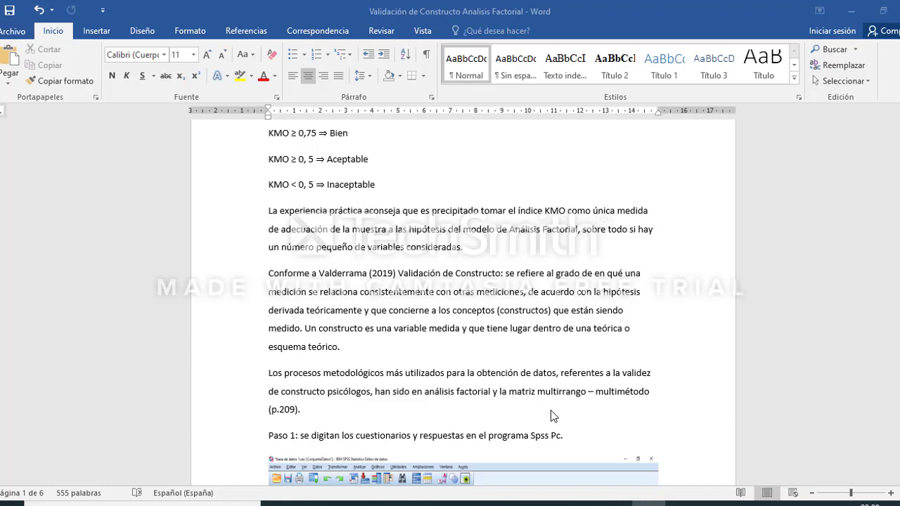
{"action": "scroll", "coordinate": [551, 410], "scroll_direction": "down", "scroll_amount": 2}
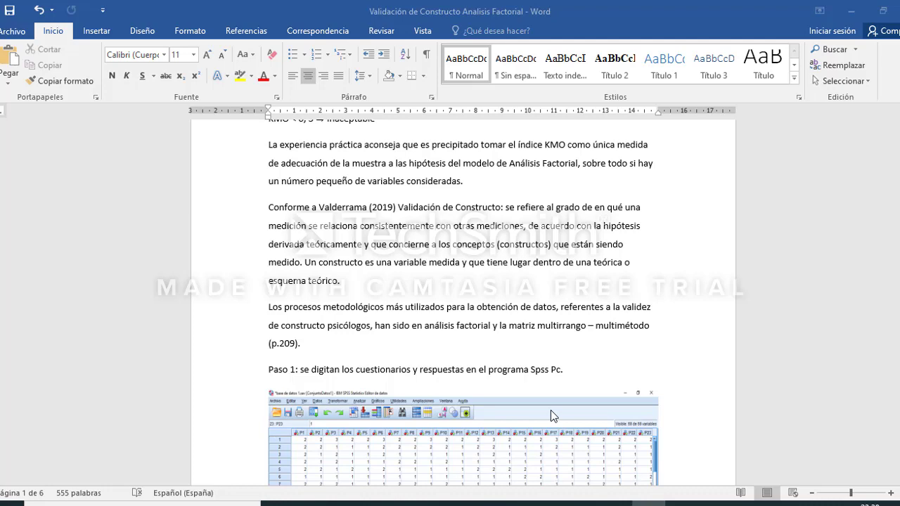
{"action": "scroll", "coordinate": [552, 416], "scroll_direction": "down", "scroll_amount": 5}
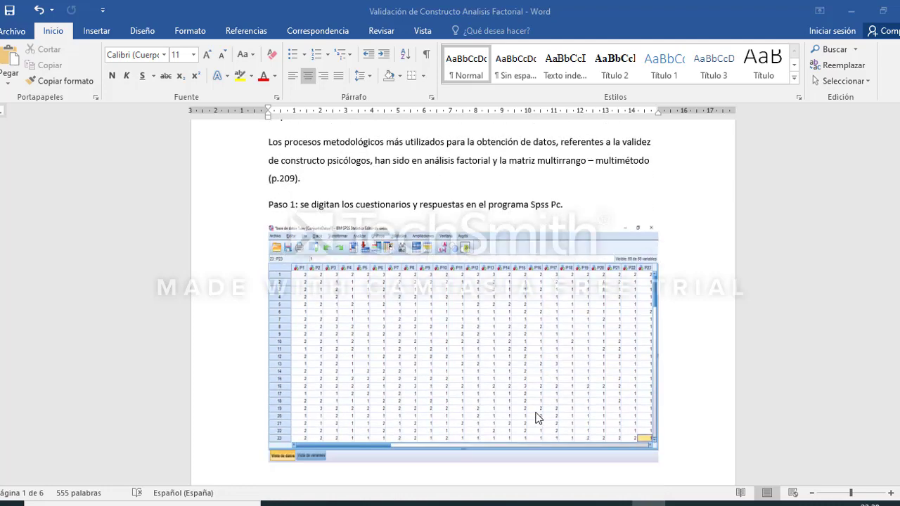
Switch to the SPSS data editor with Base de Datos Analisis Factorial-01.sav, start a dimension-reduction factor analysis, and reset its settings
{"action": "mouse_move", "coordinate": [547, 495]}
{"action": "left_click", "coordinate": [581, 470]}
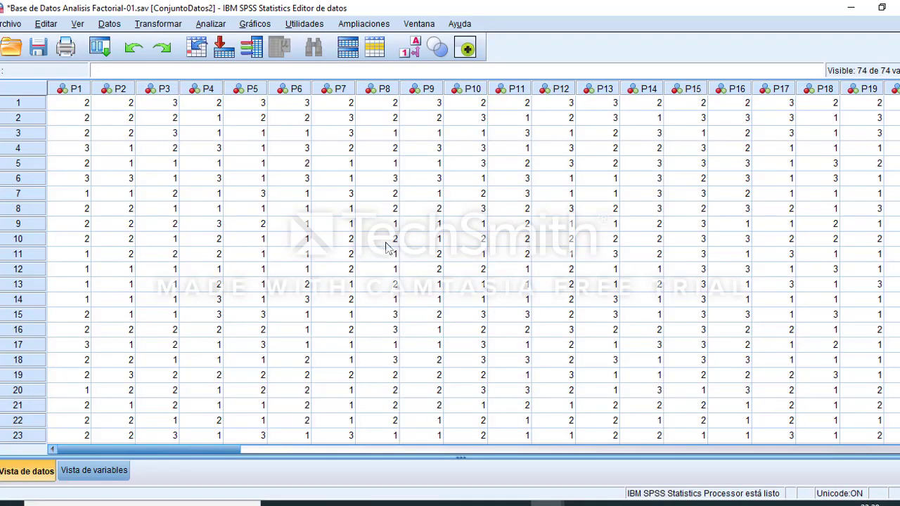
{"action": "left_click", "coordinate": [211, 25]}
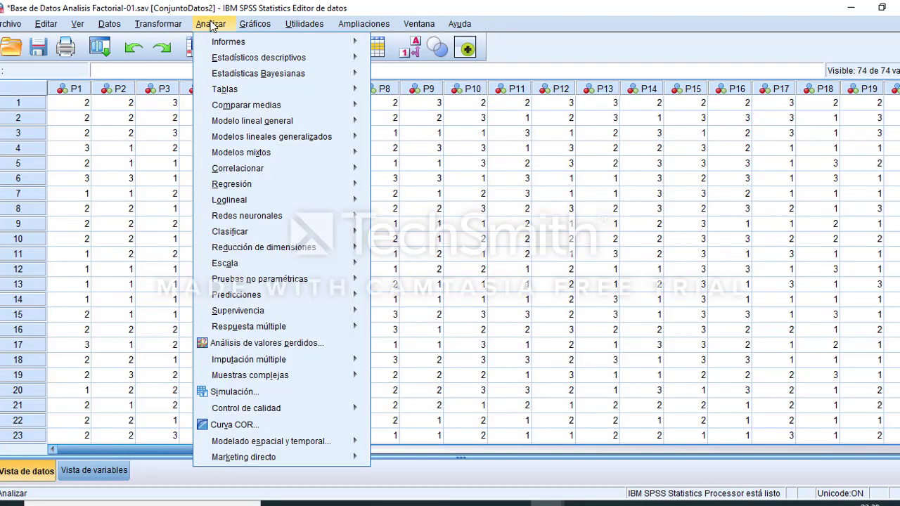
{"action": "mouse_move", "coordinate": [277, 252]}
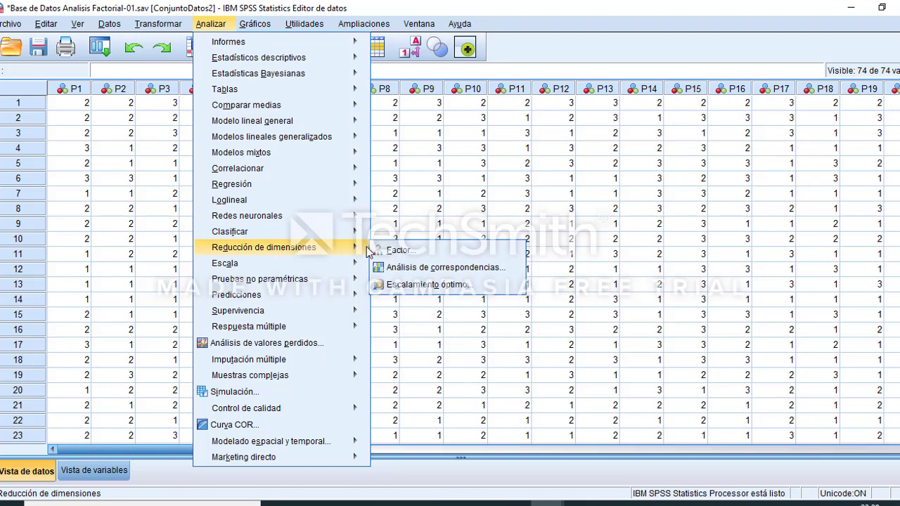
{"action": "left_click", "coordinate": [394, 251]}
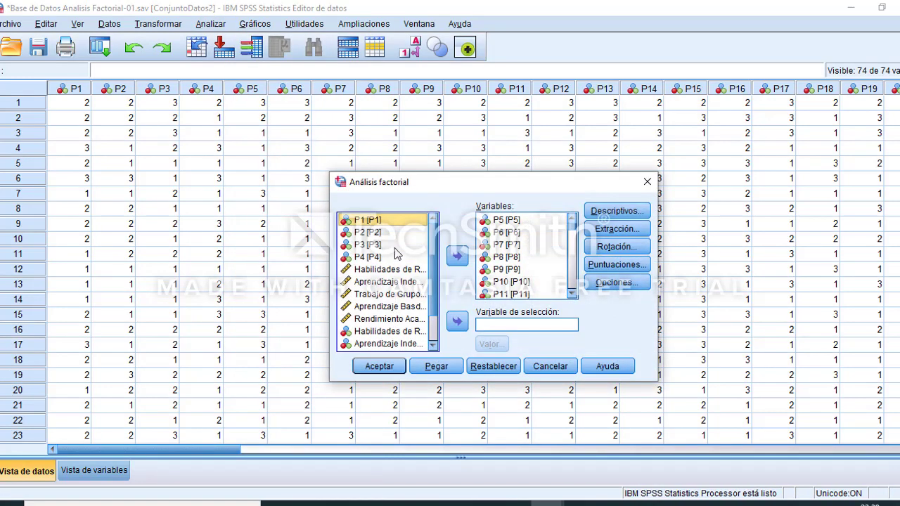
{"action": "left_click", "coordinate": [516, 371]}
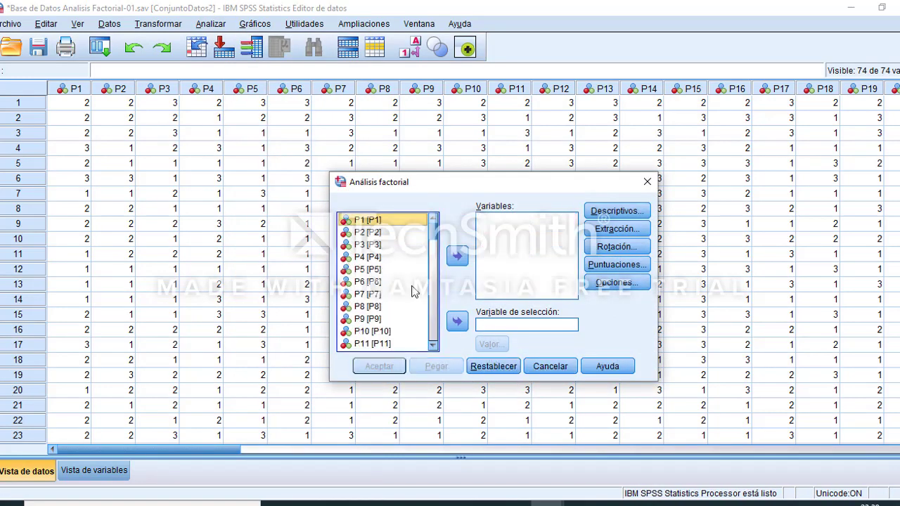
Add the question variables P1 through P64 as the factor analysis variables
{"action": "key", "text": "shift+Down"}
{"action": "key", "text": "shift+Down"}
{"action": "key", "text": "shift+Down"}
{"action": "key", "text": "shift+Down"}
{"action": "key", "text": "shift+Down"}
{"action": "key", "text": "shift+Down"}
{"action": "key", "text": "shift+Down"}
{"action": "key", "text": "shift+Down"}
{"action": "key", "text": "shift+Down"}
{"action": "key", "text": "shift+Down"}
{"action": "key", "text": "shift+Down"}
{"action": "key", "text": "shift+Down"}
{"action": "key", "text": "shift+Down"}
{"action": "key", "text": "shift+Down"}
{"action": "key", "text": "shift+Down"}
{"action": "key", "text": "shift+Down"}
{"action": "key", "text": "shift+Down"}
{"action": "key", "text": "shift+Down"}
{"action": "key", "text": "shift+Down"}
{"action": "key", "text": "shift+Down"}
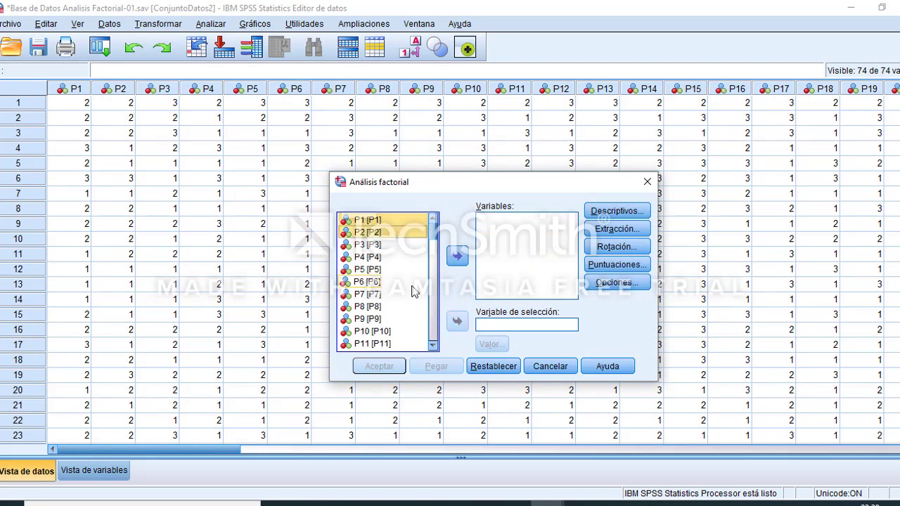
{"action": "key", "text": "shift+Down"}
{"action": "key", "text": "shift+Down"}
{"action": "key", "text": "shift+Down"}
{"action": "key", "text": "shift+Down"}
{"action": "key", "text": "shift+Down"}
{"action": "key", "text": "shift+Down"}
{"action": "key", "text": "shift+Down"}
{"action": "key", "text": "shift+Down"}
{"action": "key", "text": "shift+Down"}
{"action": "key", "text": "shift+Down"}
{"action": "key", "text": "shift+Down"}
{"action": "key", "text": "shift+Down"}
{"action": "key", "text": "shift+Down"}
{"action": "key", "text": "shift+Down"}
{"action": "key", "text": "shift+Down"}
{"action": "key", "text": "shift+Down"}
{"action": "key", "text": "shift+Down"}
{"action": "key", "text": "shift+Down"}
{"action": "key", "text": "shift+Down"}
{"action": "key", "text": "shift+Down"}
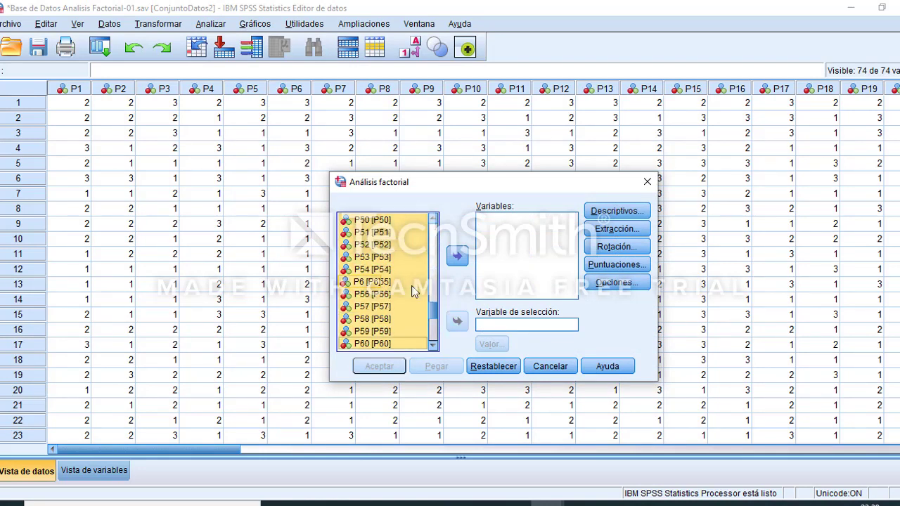
{"action": "key", "text": "shift+Up"}
{"action": "key", "text": "shift+Up"}
{"action": "key", "text": "shift+Up"}
{"action": "key", "text": "shift+Up"}
{"action": "key", "text": "shift+Up"}
{"action": "key", "text": "shift+Up"}
{"action": "key", "text": "shift+Up"}
{"action": "key", "text": "shift+Up"}
{"action": "key", "text": "shift+Up"}
{"action": "key", "text": "shift+Up"}
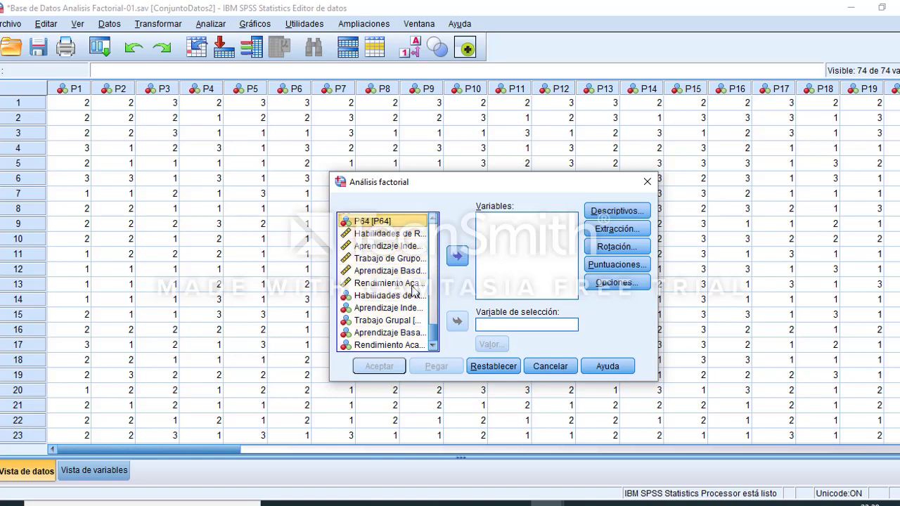
{"action": "left_click", "coordinate": [458, 257]}
Include the determinant and the KMO and Bartlett sphericity test in the factor analysis descriptives
{"action": "left_click", "coordinate": [616, 213]}
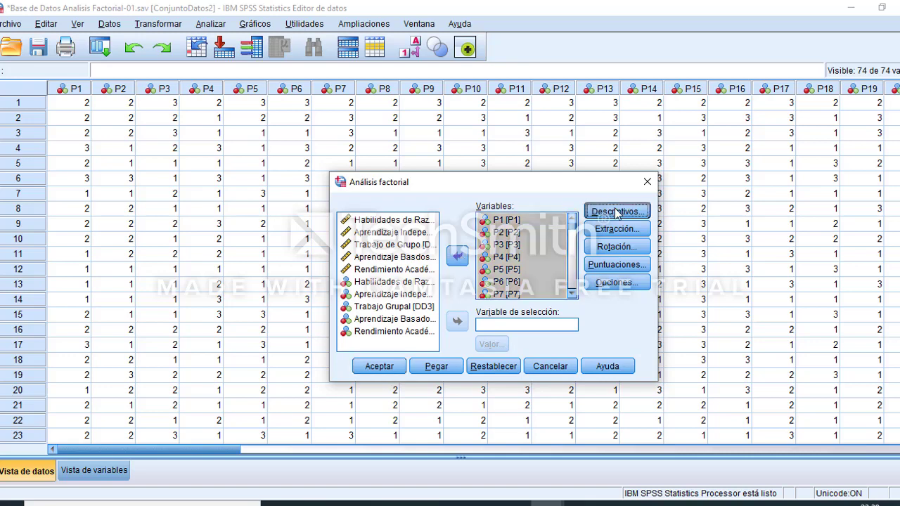
{"action": "left_click", "coordinate": [648, 279]}
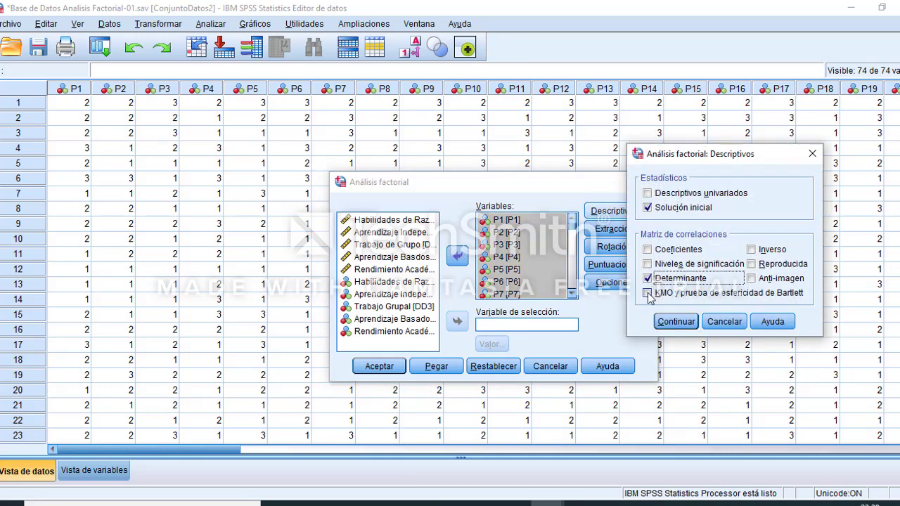
{"action": "left_click", "coordinate": [648, 294]}
{"action": "left_click", "coordinate": [666, 323]}
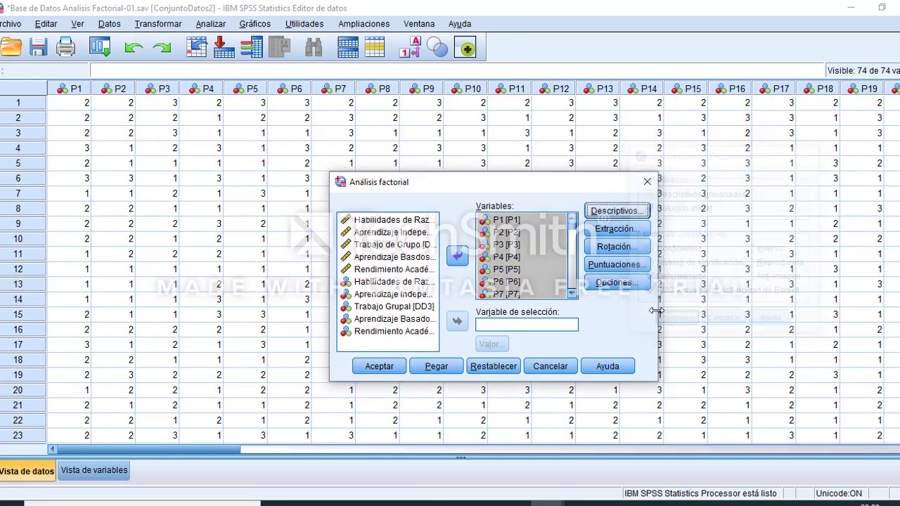
Add the scree plot (Gráfico de sedimentación) to the factor analysis extraction output
{"action": "left_click", "coordinate": [611, 233]}
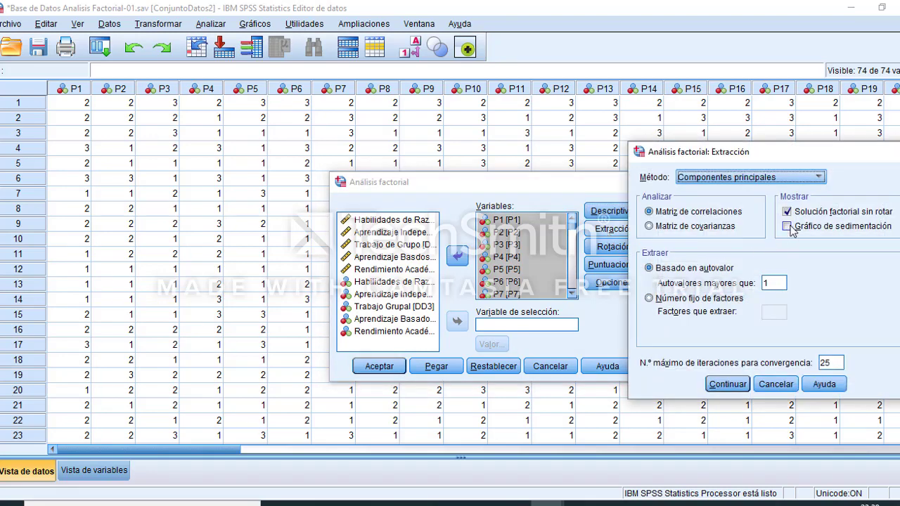
{"action": "left_click", "coordinate": [788, 226]}
{"action": "left_click", "coordinate": [728, 384]}
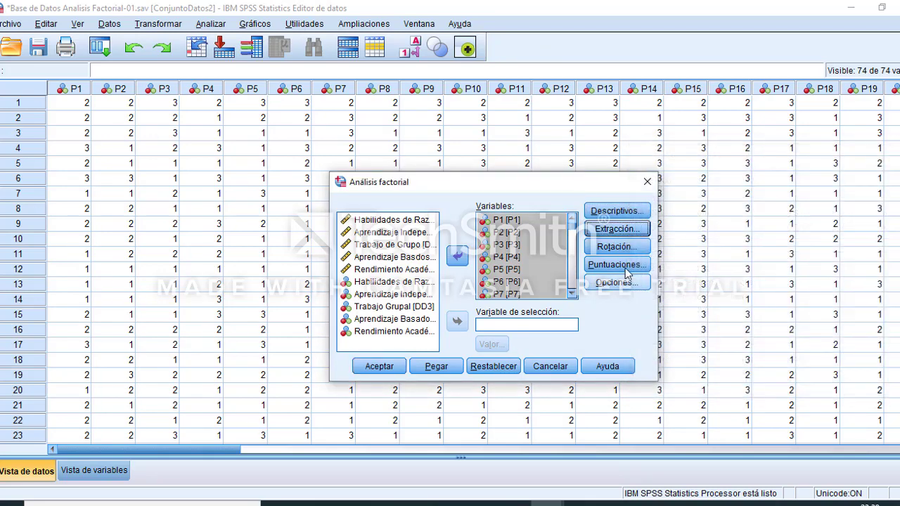
Set the factor rotation method to Varimax and include the loading plots (Gráficos de cargas)
{"action": "left_click", "coordinate": [609, 247]}
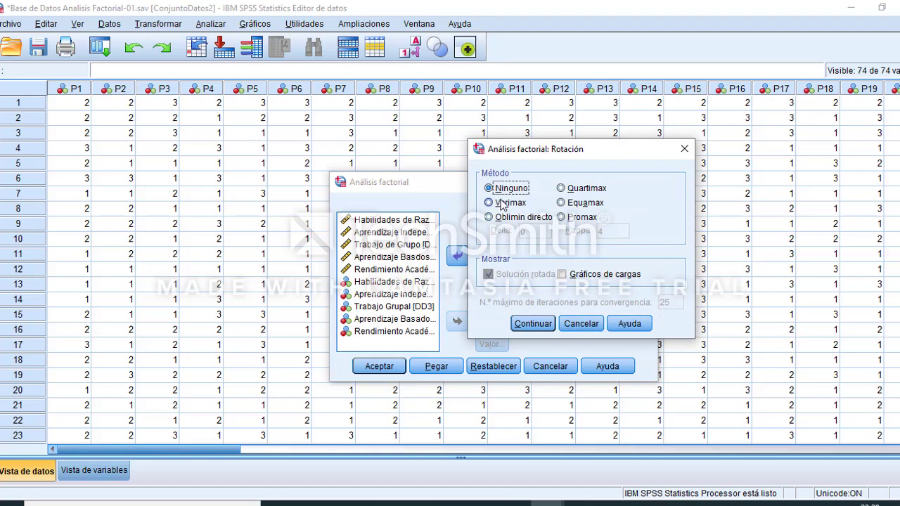
{"action": "left_click", "coordinate": [508, 204]}
{"action": "left_click", "coordinate": [561, 274]}
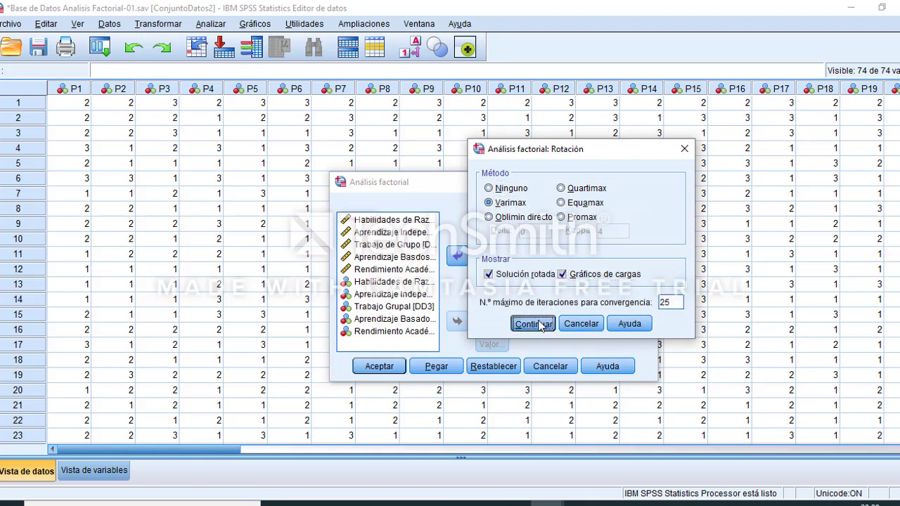
{"action": "left_click", "coordinate": [532, 324]}
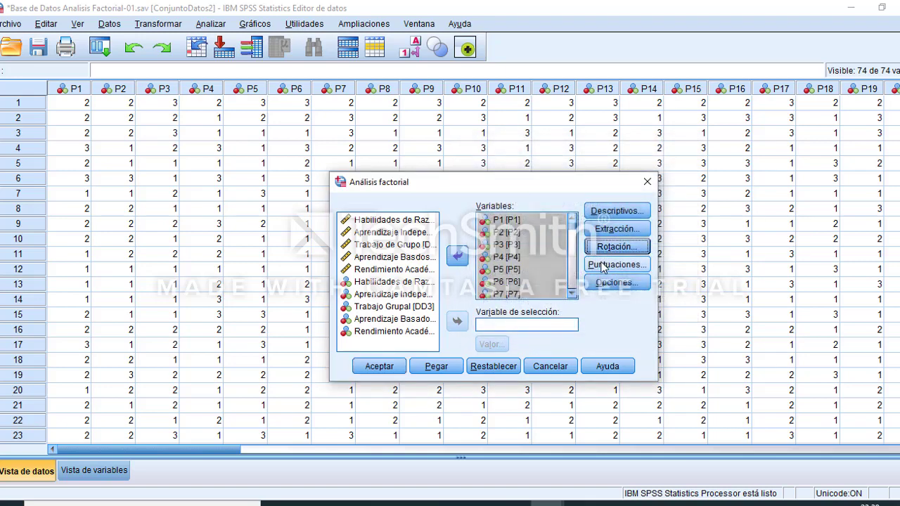
Enable display of the factor score coefficient matrix in the factor scores settings
{"action": "left_click", "coordinate": [603, 265]}
{"action": "left_click", "coordinate": [485, 261]}
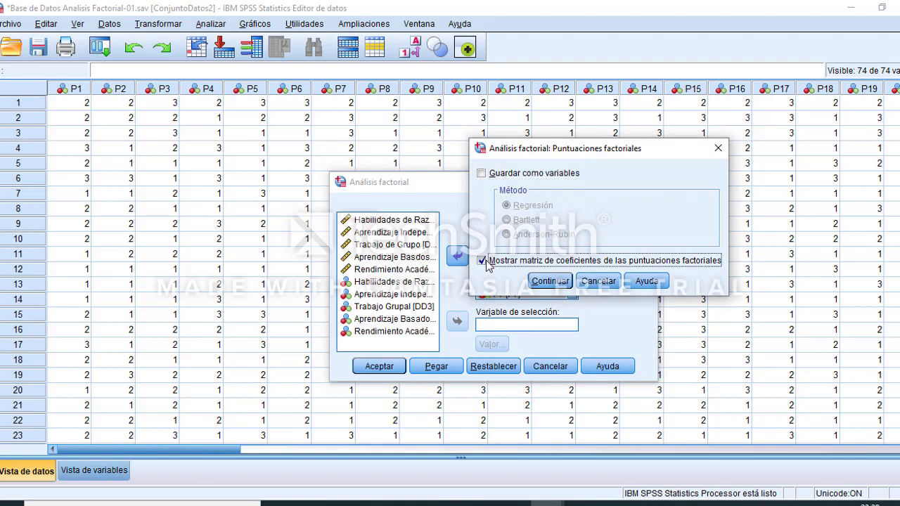
{"action": "left_click", "coordinate": [551, 281]}
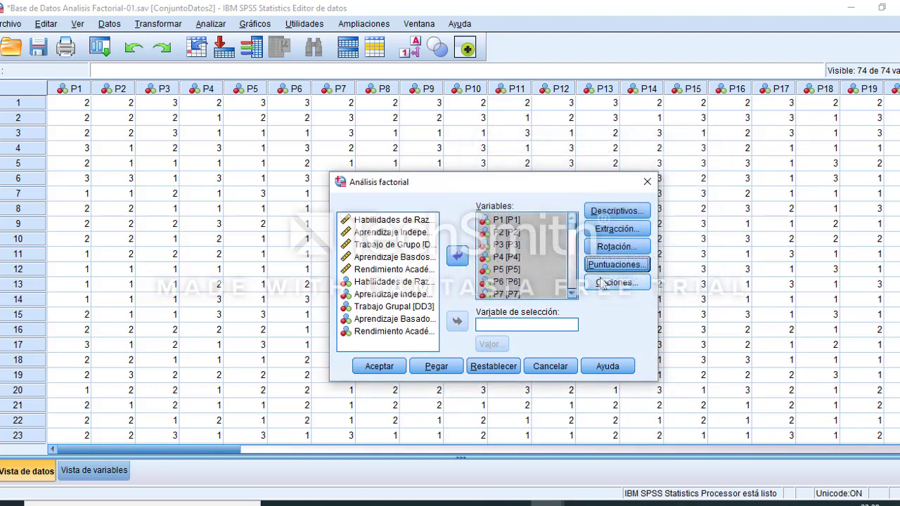
Suppress small coefficients with an absolute value below .35 in the factor analysis options
{"action": "left_click", "coordinate": [602, 283]}
{"action": "left_click", "coordinate": [504, 277]}
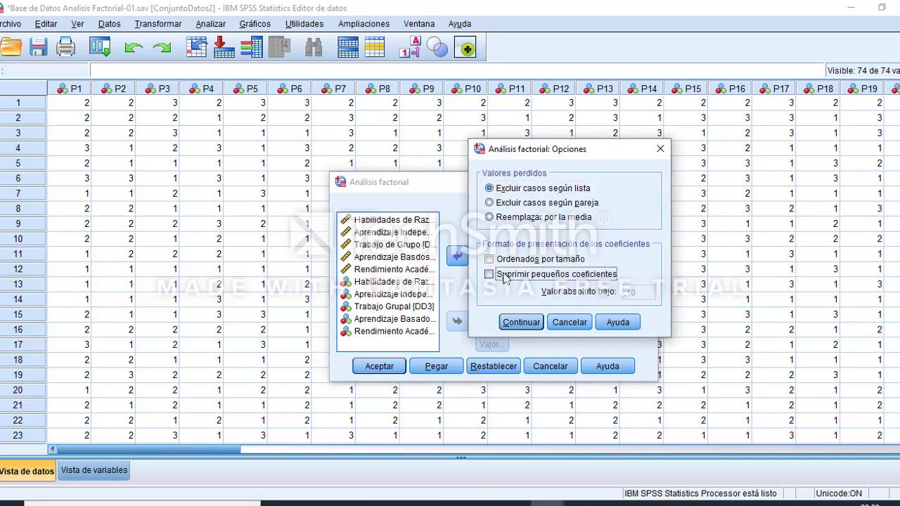
{"action": "double_click", "coordinate": [636, 293]}
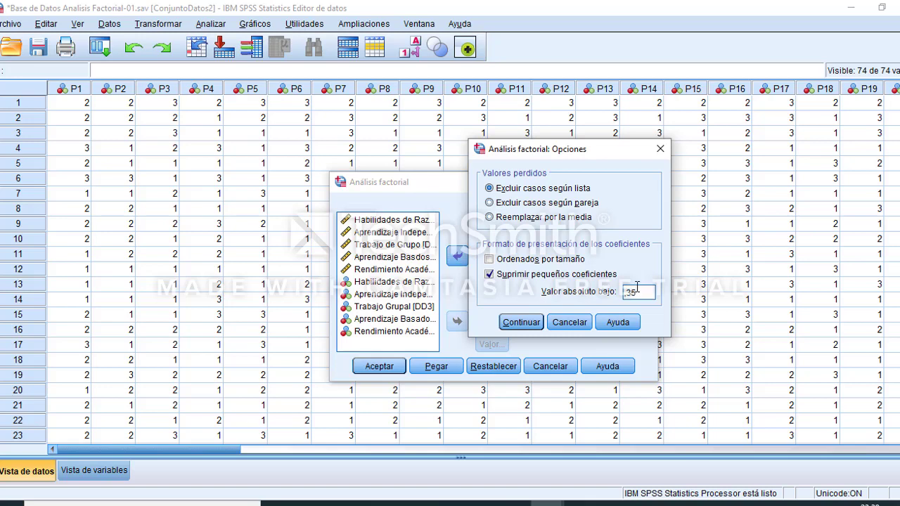
{"action": "left_click", "coordinate": [526, 323]}
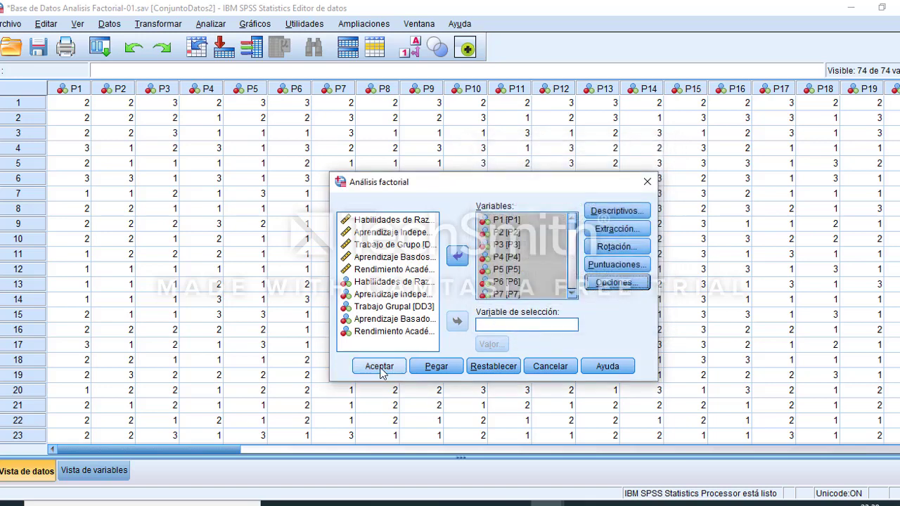
Run the factor analysis and review the output from the KMO and Bartlett test to the total variance explained table
{"action": "left_click", "coordinate": [381, 370]}
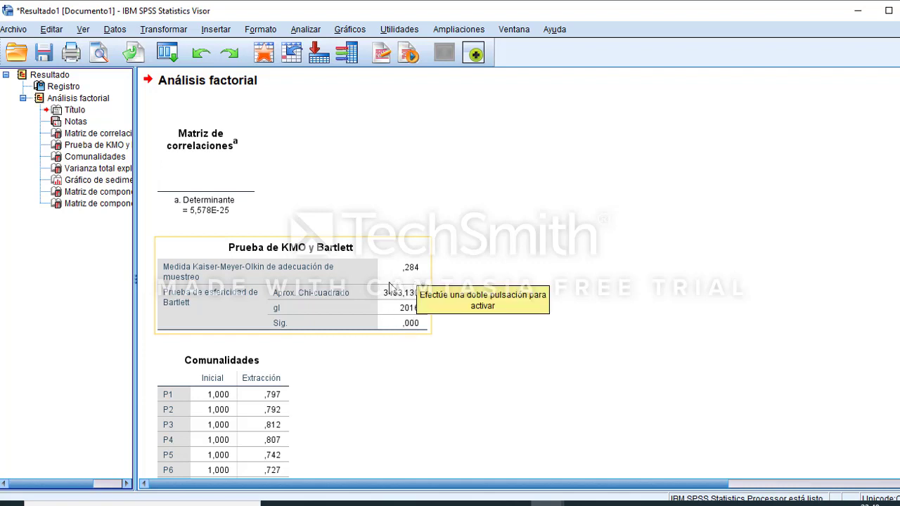
{"action": "scroll", "coordinate": [387, 349], "scroll_direction": "down", "scroll_amount": 15}
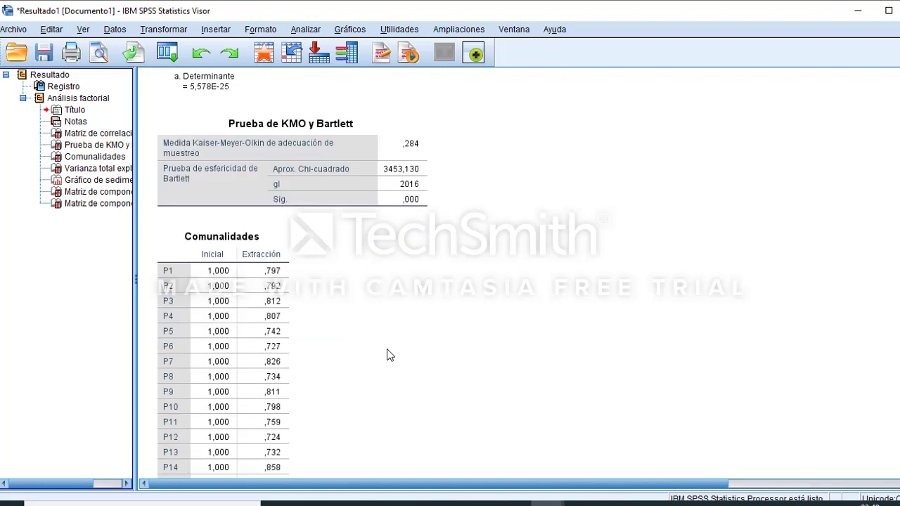
{"action": "scroll", "coordinate": [387, 355], "scroll_direction": "down", "scroll_amount": 20}
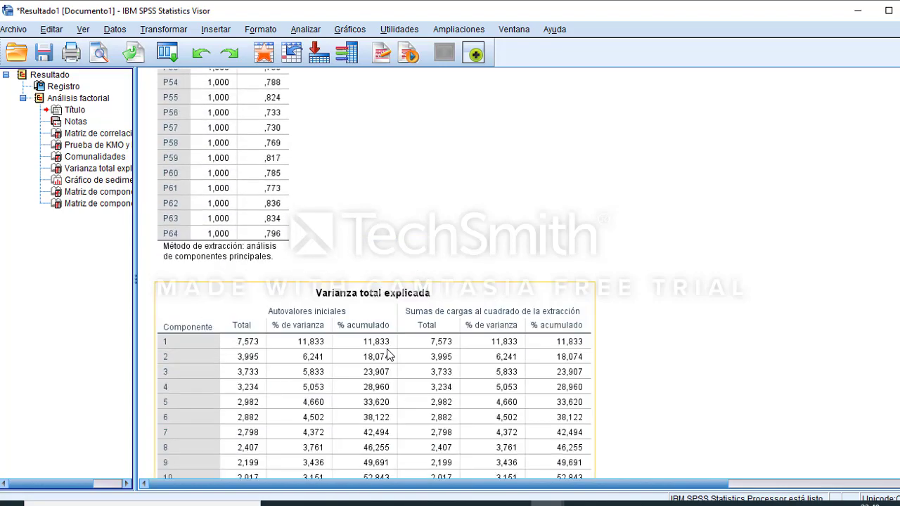
Review the scree plot, the component matrix and the rotated component matrix in the factor analysis output
{"action": "scroll", "coordinate": [387, 355], "scroll_direction": "down", "scroll_amount": 20}
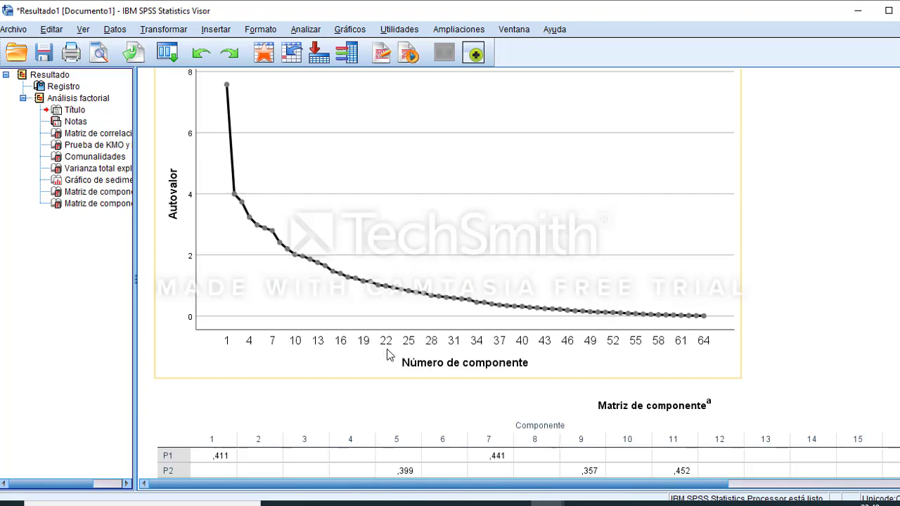
{"action": "scroll", "coordinate": [387, 349], "scroll_direction": "down", "scroll_amount": 1}
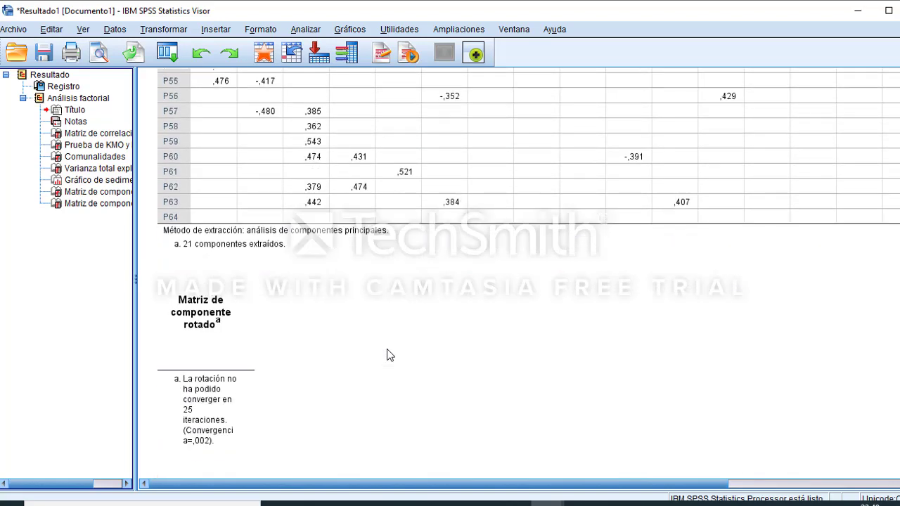
{"action": "scroll", "coordinate": [387, 349], "scroll_direction": "up", "scroll_amount": 20}
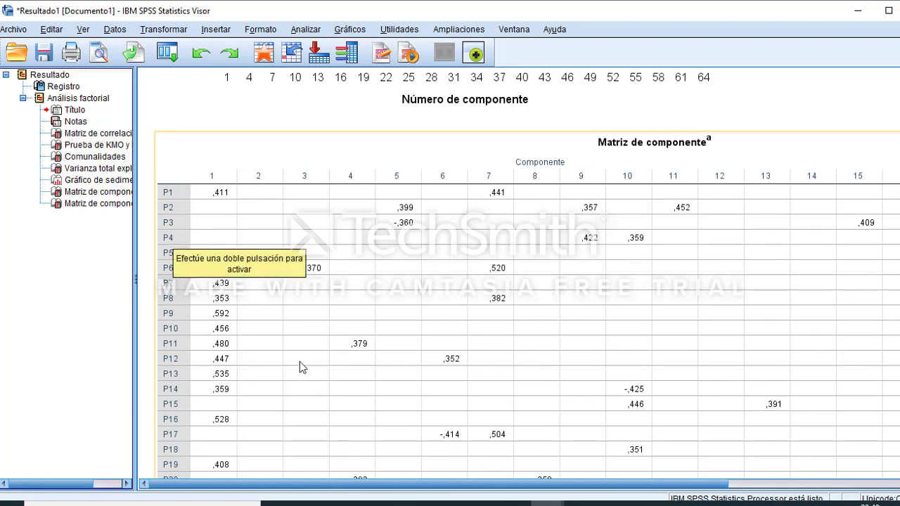
Examine the component matrix loadings from P1 to P64 to identify items lacking a loading on the first components
{"action": "scroll", "coordinate": [299, 360], "scroll_direction": "down", "scroll_amount": 2}
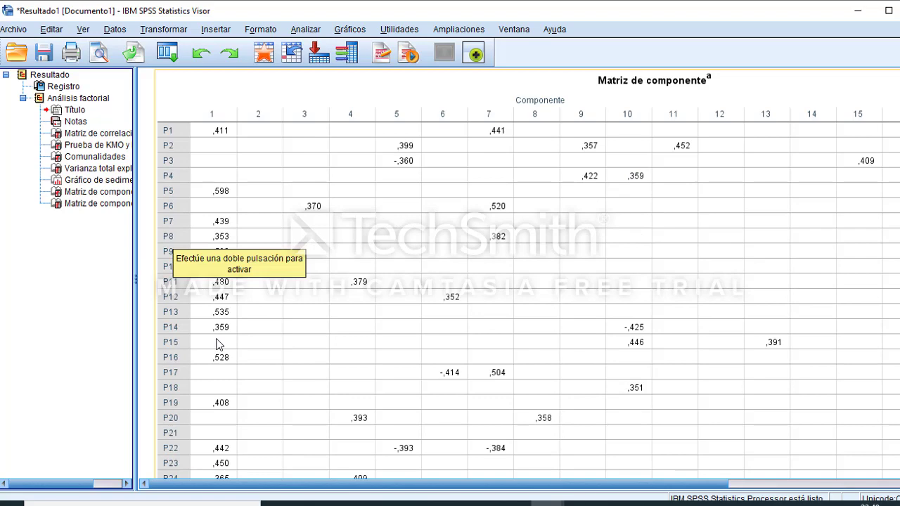
{"action": "scroll", "coordinate": [218, 345], "scroll_direction": "down", "scroll_amount": 2}
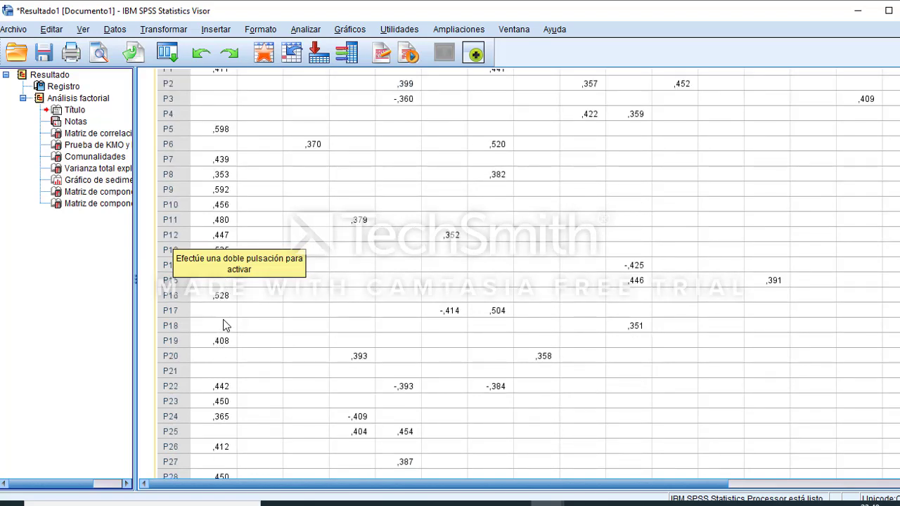
{"action": "scroll", "coordinate": [220, 332], "scroll_direction": "down", "scroll_amount": 4}
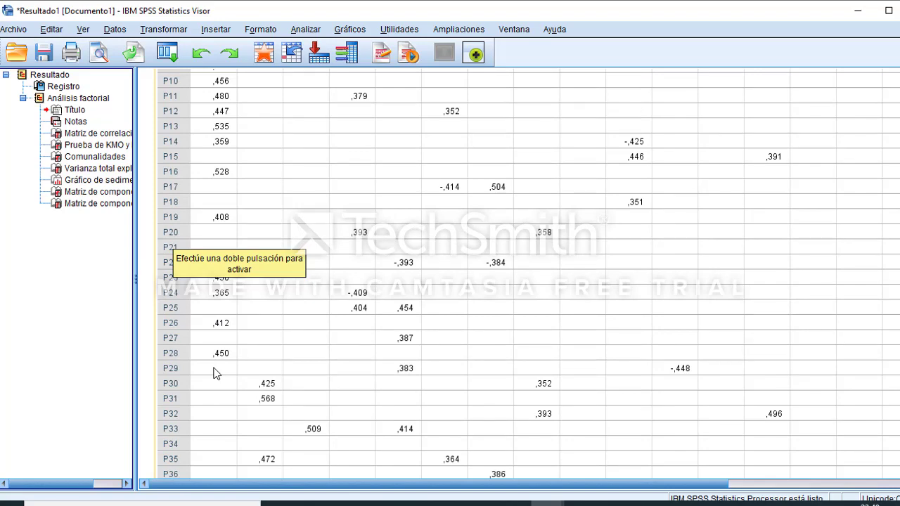
{"action": "scroll", "coordinate": [216, 374], "scroll_direction": "down", "scroll_amount": 6}
{"action": "scroll", "coordinate": [216, 373], "scroll_direction": "down", "scroll_amount": 4}
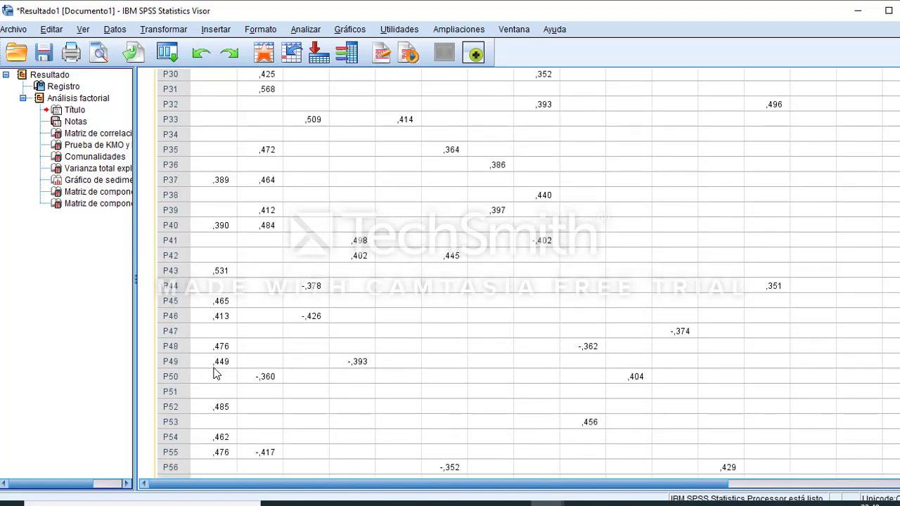
{"action": "scroll", "coordinate": [216, 374], "scroll_direction": "down", "scroll_amount": 2}
{"action": "scroll", "coordinate": [209, 297], "scroll_direction": "up", "scroll_amount": 8}
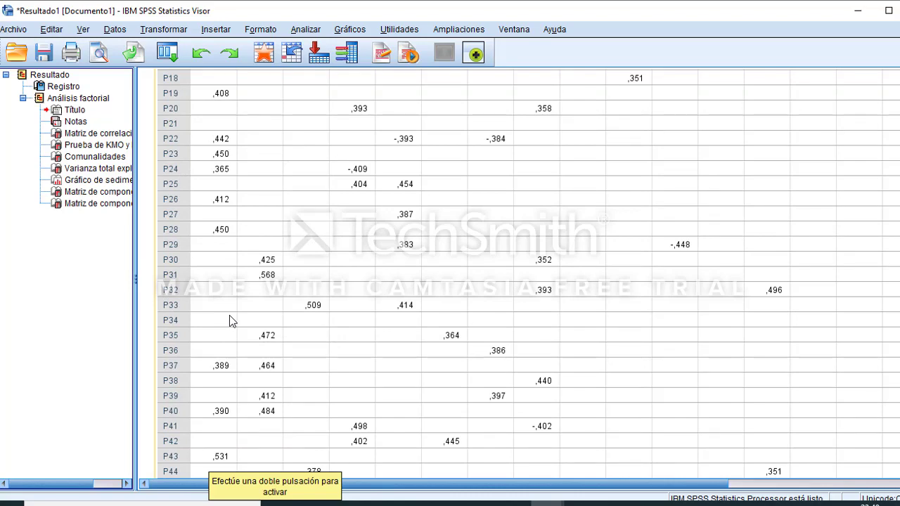
{"action": "scroll", "coordinate": [220, 340], "scroll_direction": "down", "scroll_amount": 4}
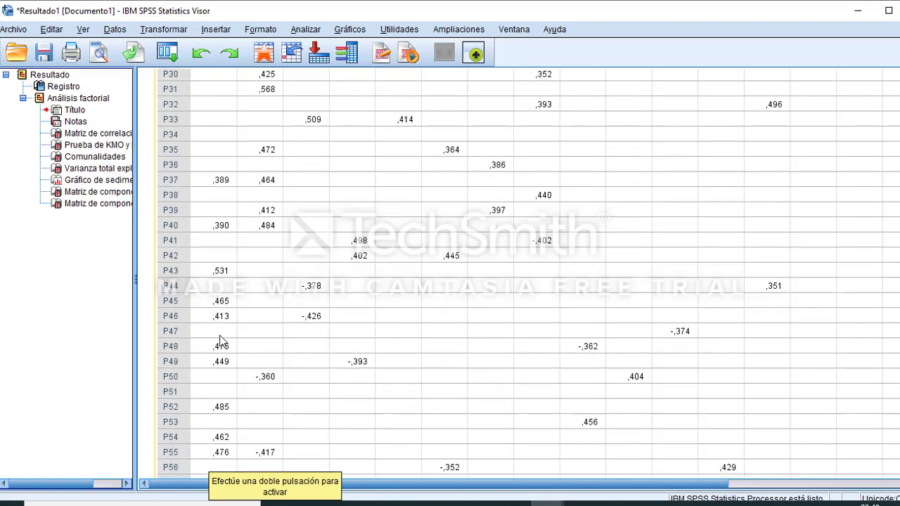
{"action": "scroll", "coordinate": [220, 341], "scroll_direction": "down", "scroll_amount": 1}
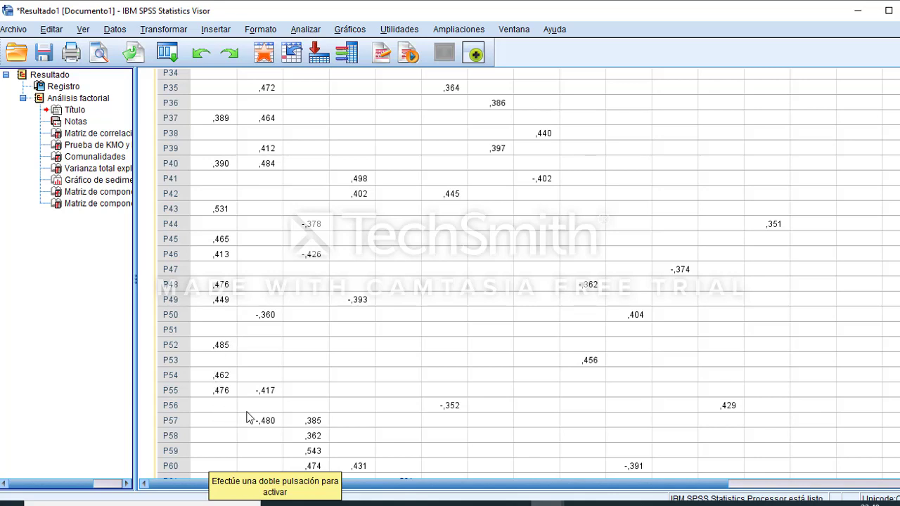
{"action": "scroll", "coordinate": [234, 401], "scroll_direction": "down", "scroll_amount": 2}
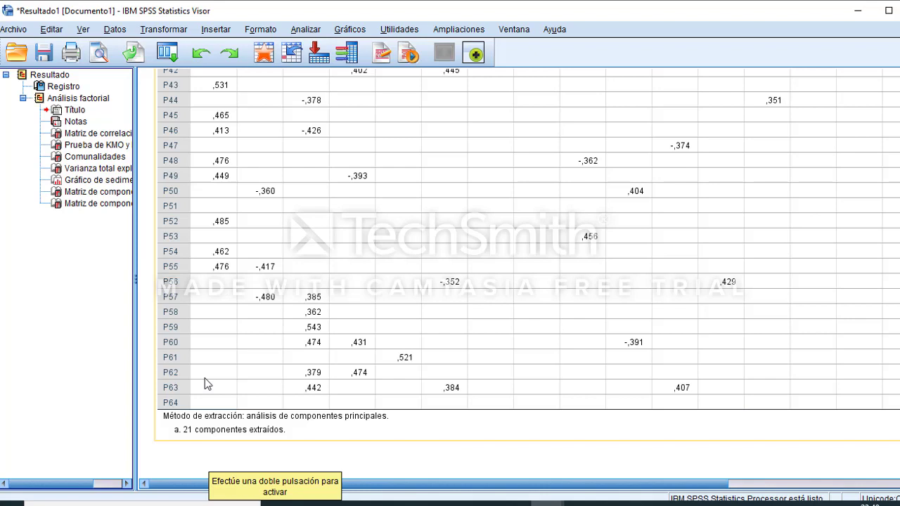
Reopen the factor analysis setup and remove items P1 to P4 from the analysed variables
{"action": "left_click", "coordinate": [304, 31]}
{"action": "mouse_move", "coordinate": [340, 255]}
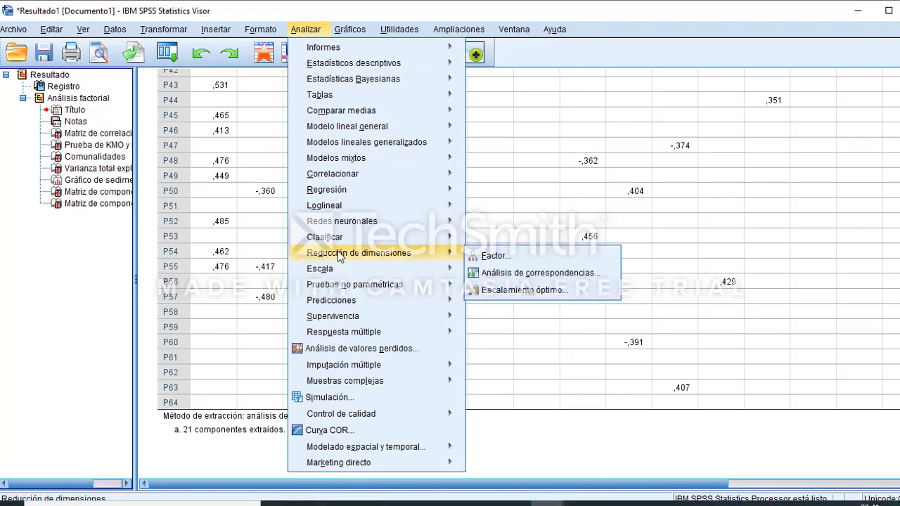
{"action": "left_click", "coordinate": [487, 257]}
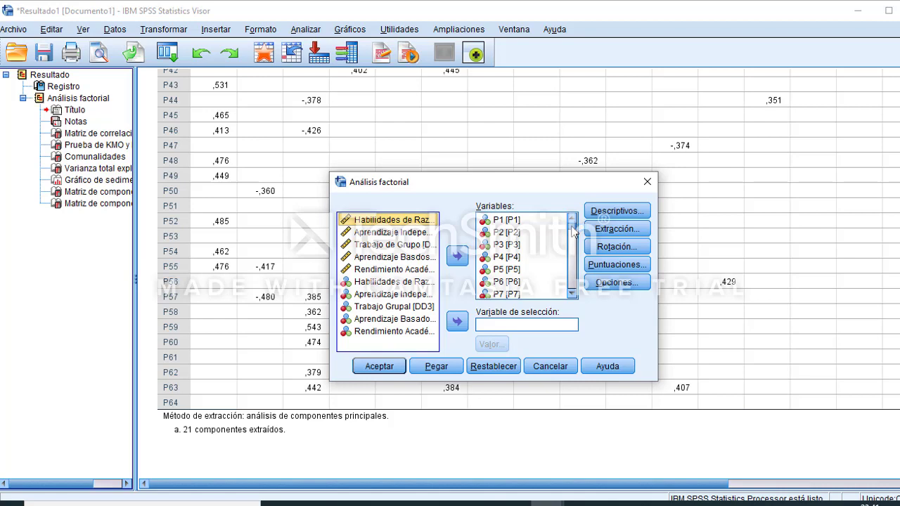
{"action": "left_click", "coordinate": [509, 222]}
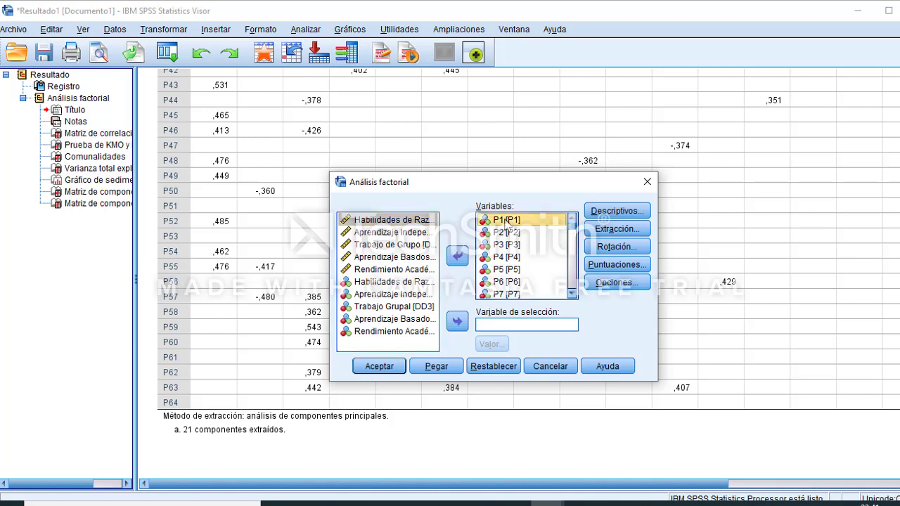
{"action": "key", "text": "shift+Down"}
{"action": "key", "text": "shift+Down"}
{"action": "key", "text": "shift+Down"}
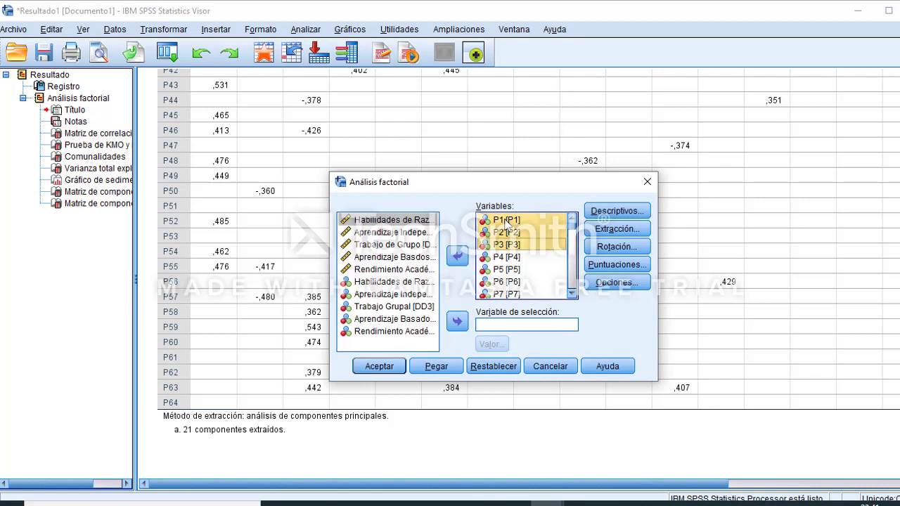
{"action": "left_click", "coordinate": [457, 257]}
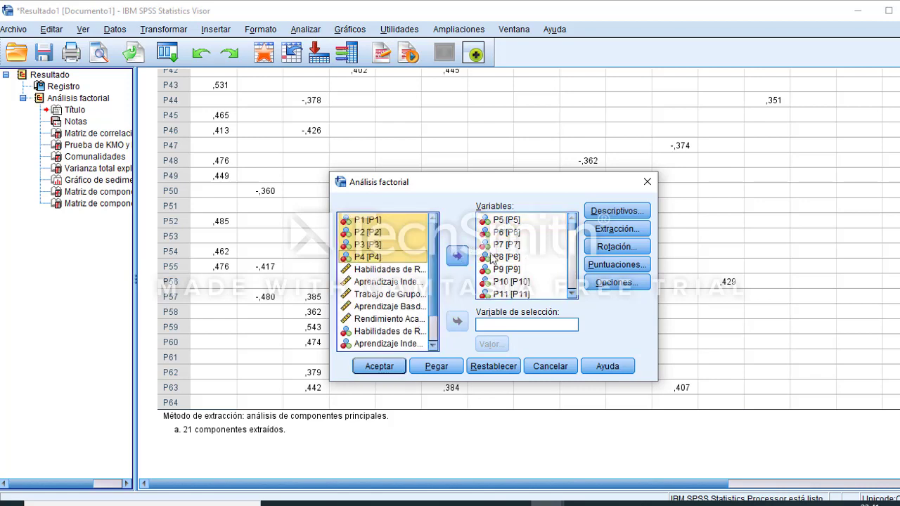
Remove items P18, P20 and P21 from the factor analysis variables
{"action": "scroll", "coordinate": [524, 274], "scroll_direction": "down", "scroll_amount": 2}
{"action": "scroll", "coordinate": [524, 275], "scroll_direction": "down", "scroll_amount": 2}
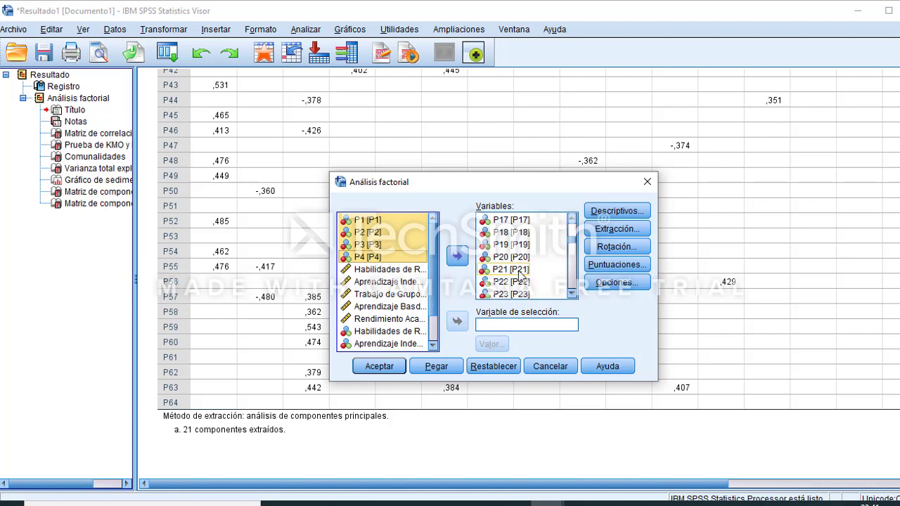
{"action": "left_click", "coordinate": [504, 232]}
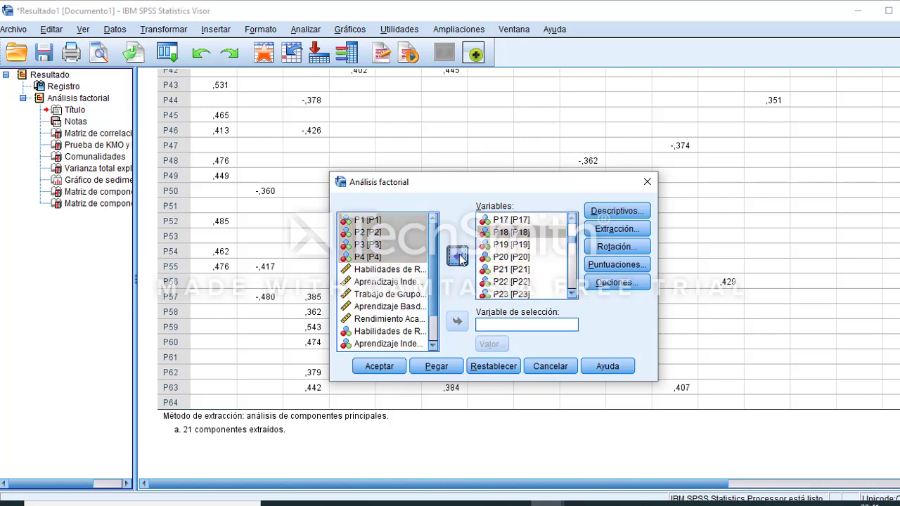
{"action": "left_click", "coordinate": [457, 257]}
{"action": "left_click", "coordinate": [504, 245]}
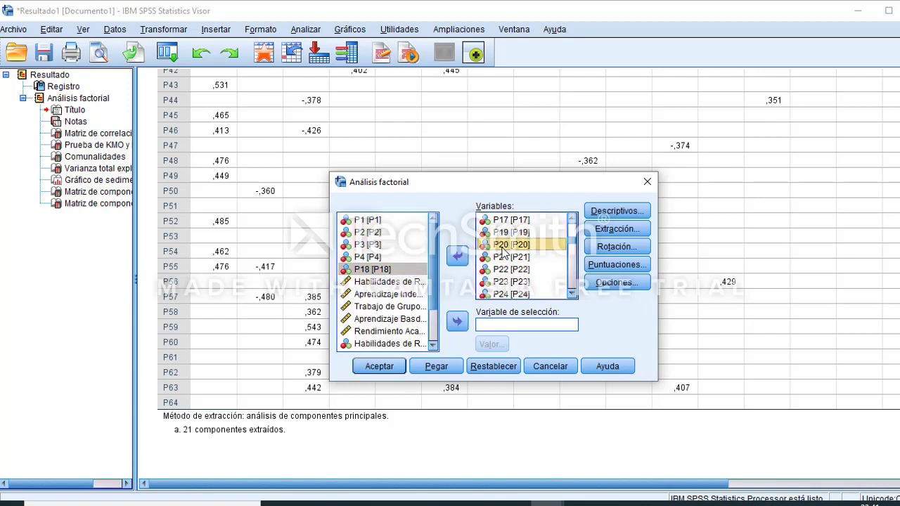
{"action": "left_click", "coordinate": [503, 253], "text": "shift"}
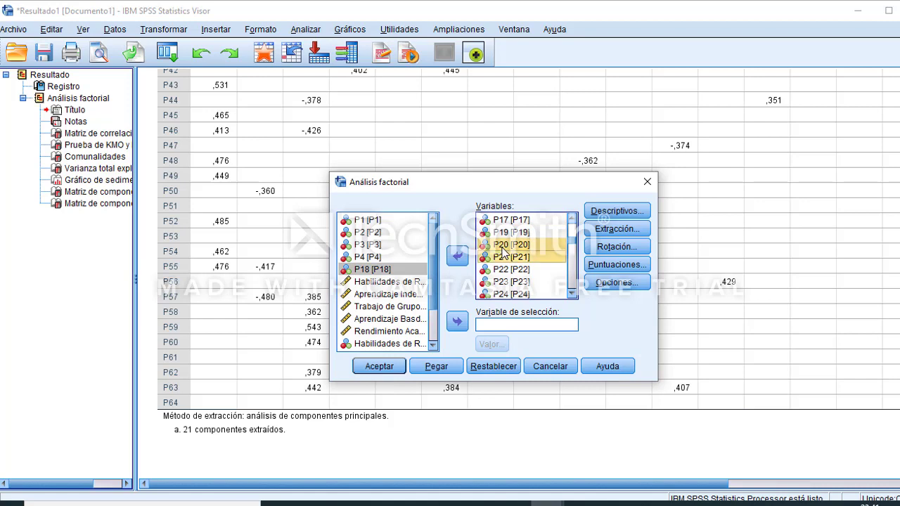
{"action": "left_click", "coordinate": [459, 259]}
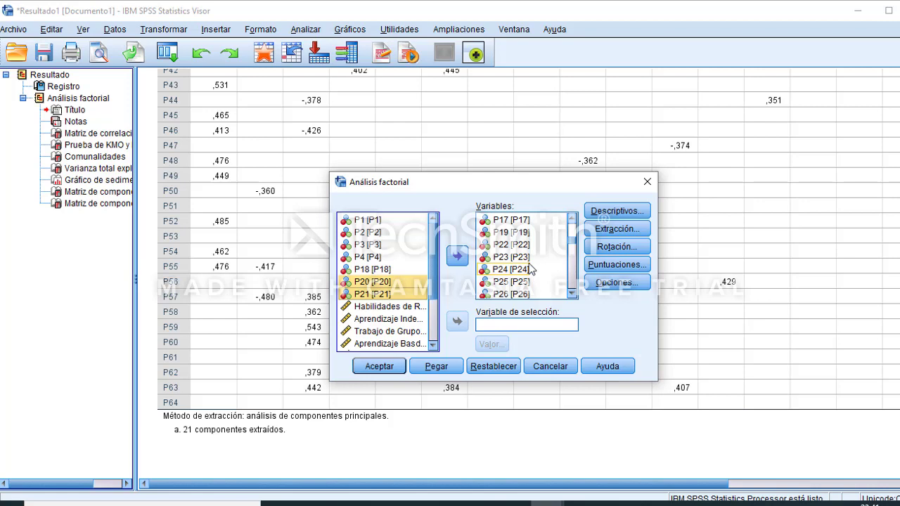
Remove items P51 and P56 from the factor analysis variables
{"action": "scroll", "coordinate": [529, 270], "scroll_direction": "down", "scroll_amount": 7}
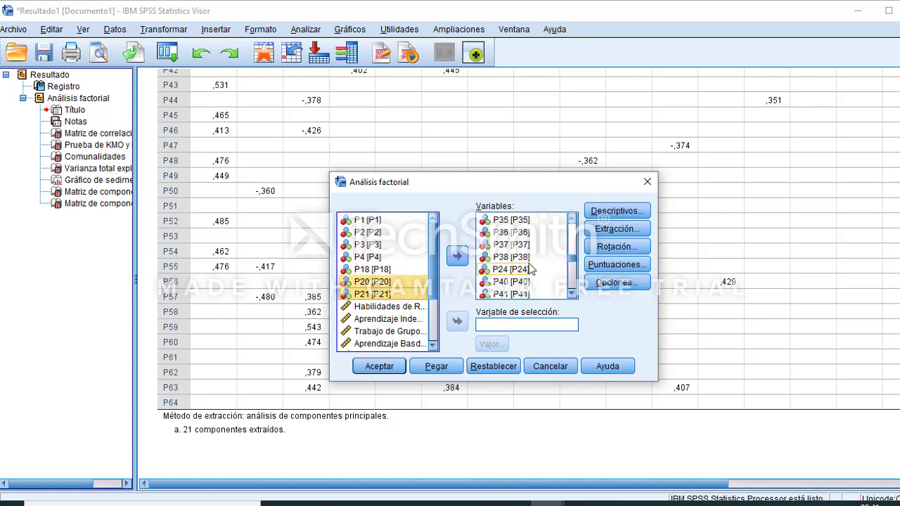
{"action": "scroll", "coordinate": [529, 267], "scroll_direction": "down", "scroll_amount": 3}
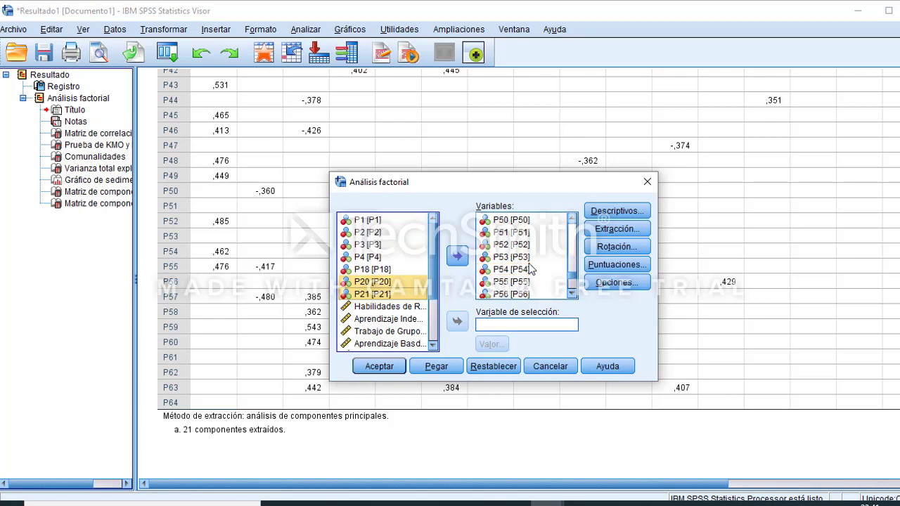
{"action": "left_click", "coordinate": [511, 233]}
{"action": "left_click", "coordinate": [457, 256]}
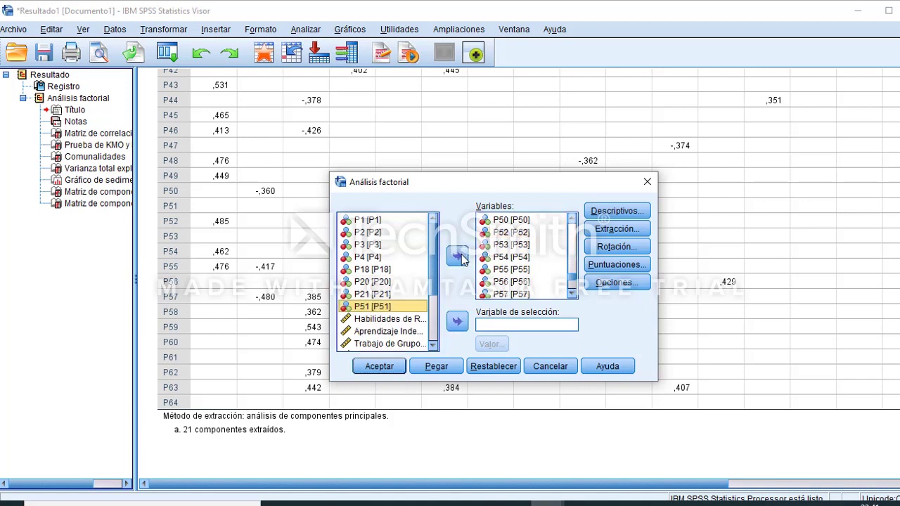
{"action": "left_click", "coordinate": [502, 282]}
{"action": "left_click", "coordinate": [457, 256]}
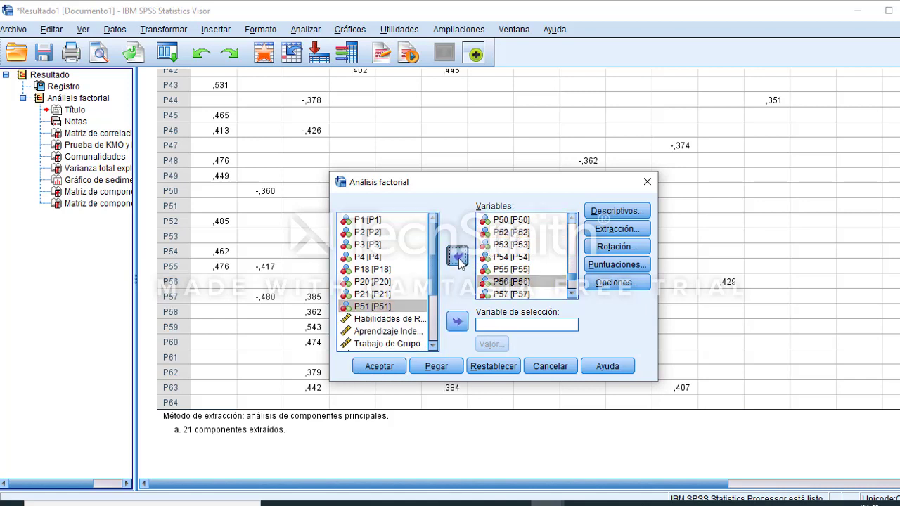
Remove items P58, P63 and P64 from the factor analysis variables
{"action": "left_click", "coordinate": [501, 257]}
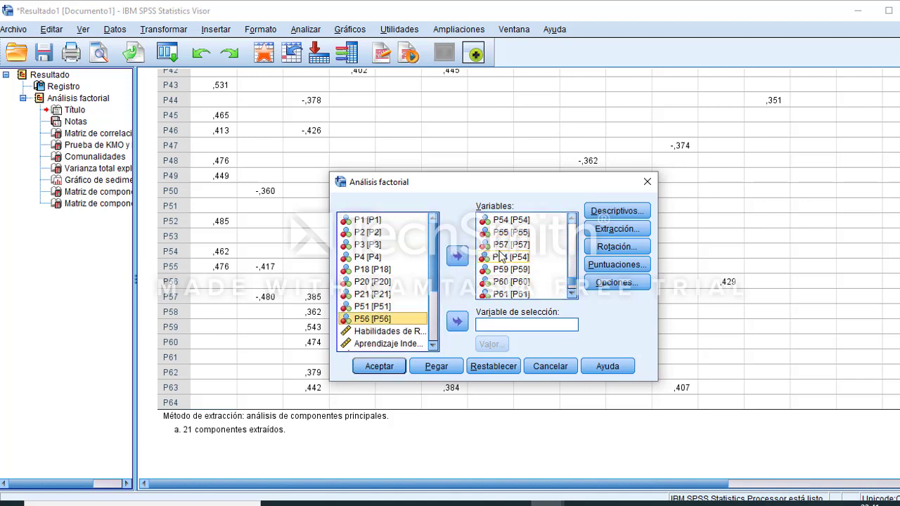
{"action": "scroll", "coordinate": [503, 260], "scroll_direction": "down", "scroll_amount": 2}
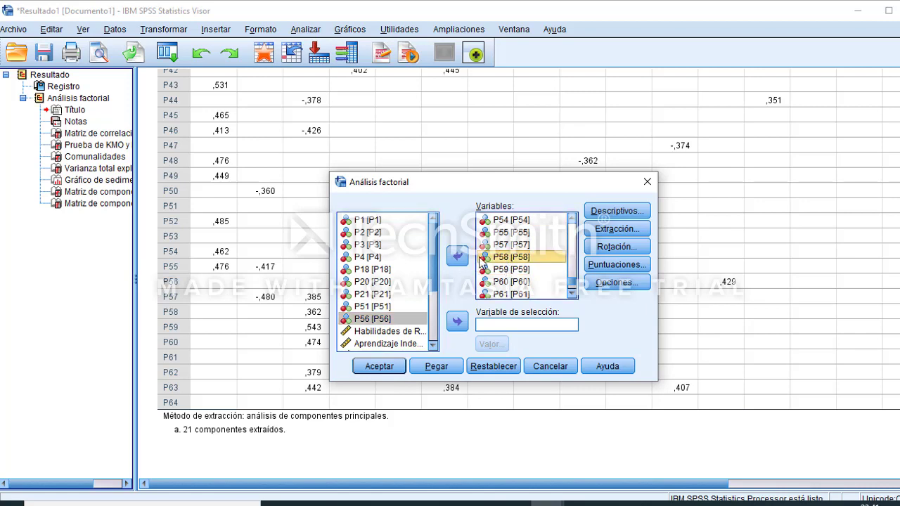
{"action": "double_click", "coordinate": [506, 259]}
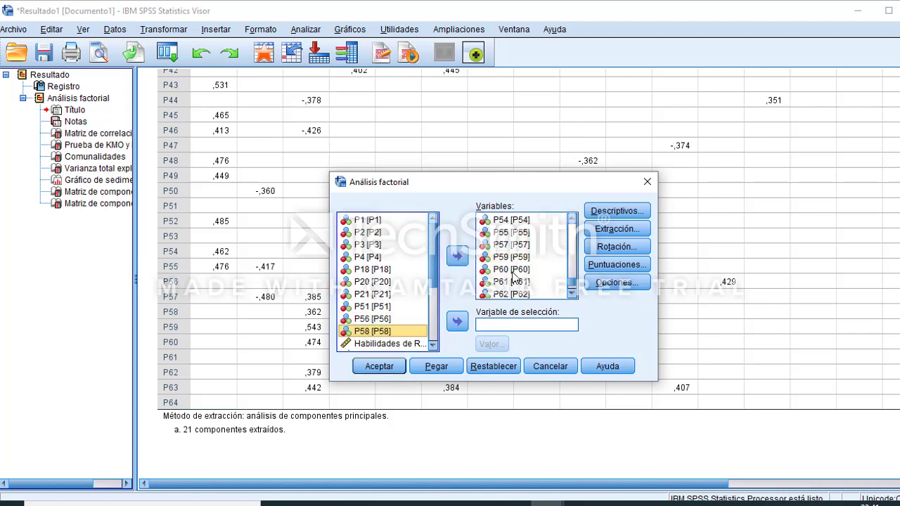
{"action": "scroll", "coordinate": [514, 269], "scroll_direction": "down", "scroll_amount": 1}
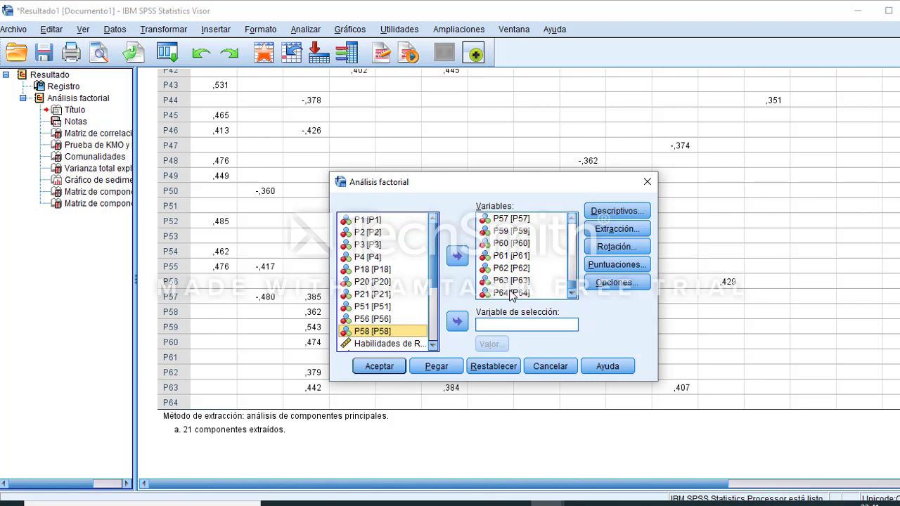
{"action": "left_click", "coordinate": [511, 293]}
{"action": "left_click", "coordinate": [505, 282]}
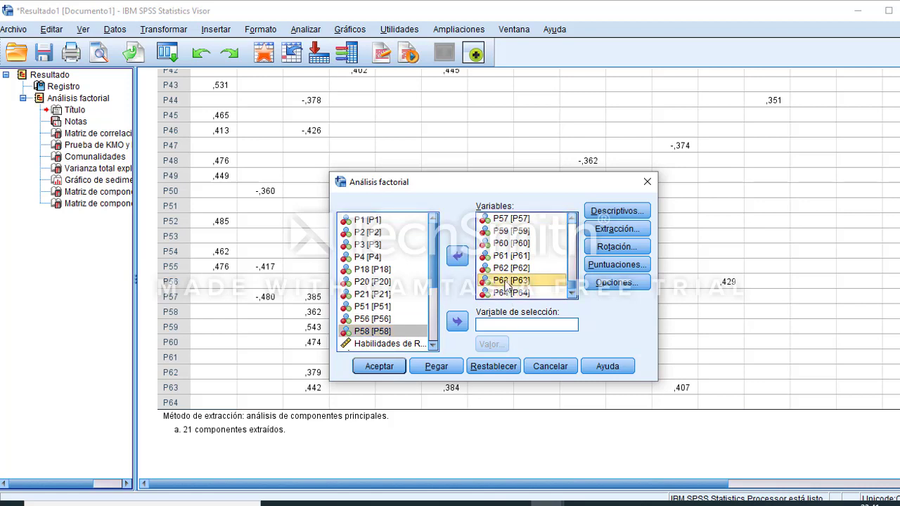
{"action": "left_click", "coordinate": [458, 256]}
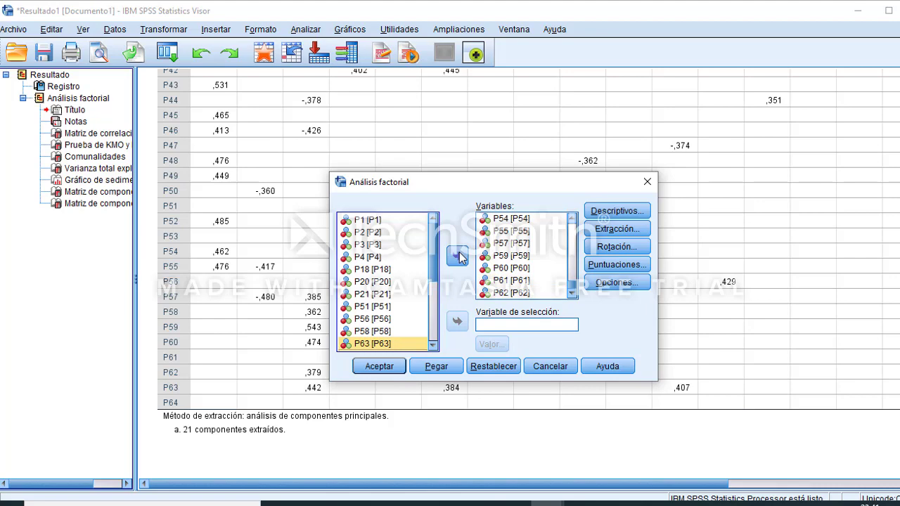
Run the factor analysis with the remaining items and review the new KMO and Bartlett test and communalities tables
{"action": "left_click", "coordinate": [379, 367]}
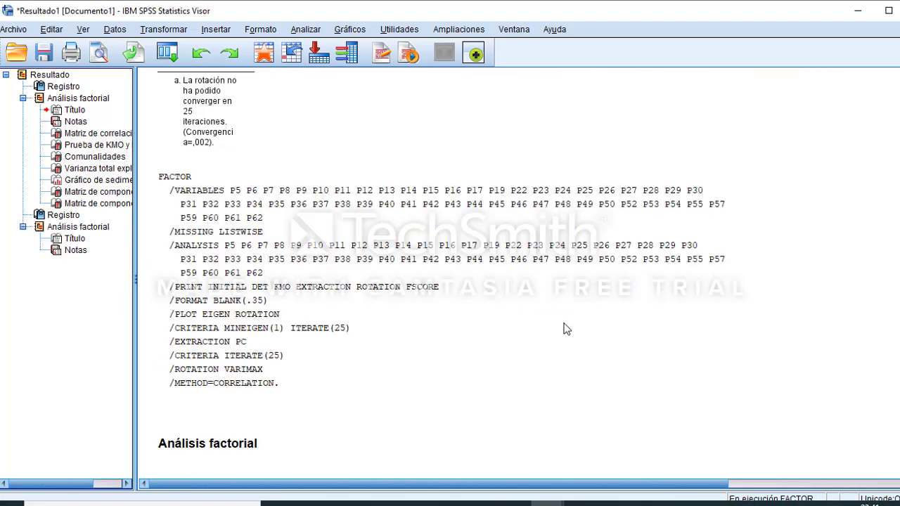
{"action": "scroll", "coordinate": [531, 325], "scroll_direction": "up", "scroll_amount": 10}
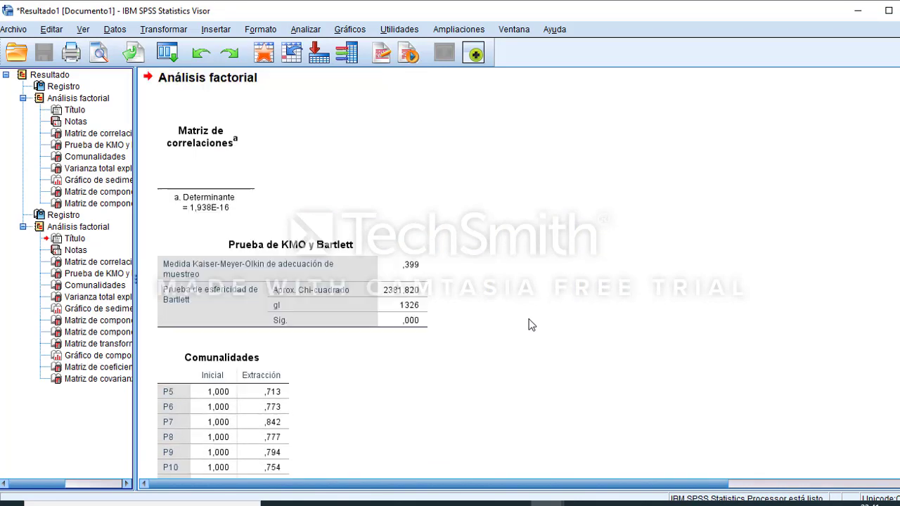
{"action": "scroll", "coordinate": [529, 324], "scroll_direction": "up", "scroll_amount": 1}
{"action": "scroll", "coordinate": [528, 324], "scroll_direction": "down", "scroll_amount": 2}
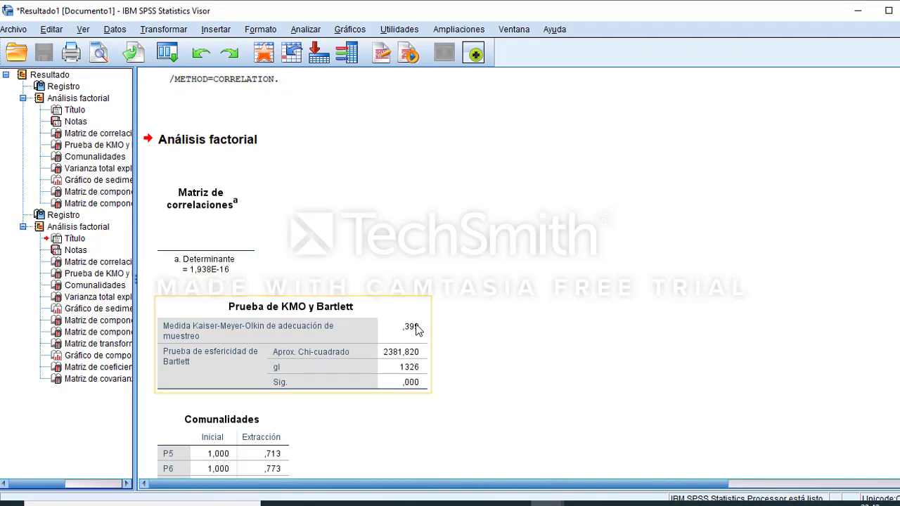
{"action": "scroll", "coordinate": [445, 329], "scroll_direction": "down", "scroll_amount": 10}
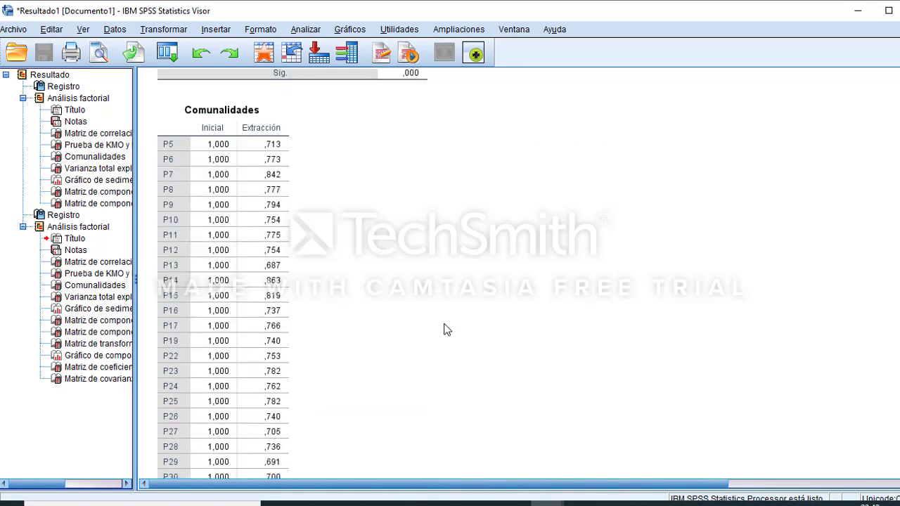
Examine the component matrix of the second factor analysis for items with weak or missing loadings on the first components
{"action": "scroll", "coordinate": [444, 329], "scroll_direction": "down", "scroll_amount": 20}
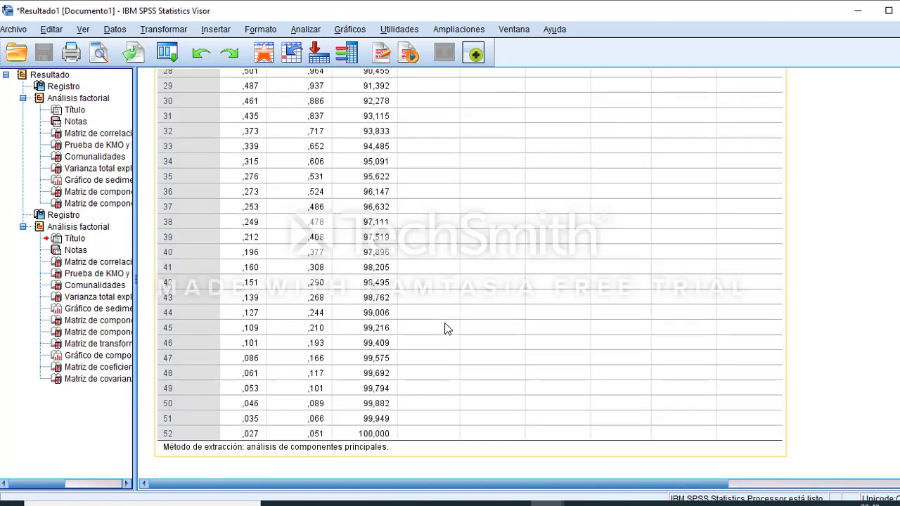
{"action": "scroll", "coordinate": [445, 329], "scroll_direction": "down", "scroll_amount": 20}
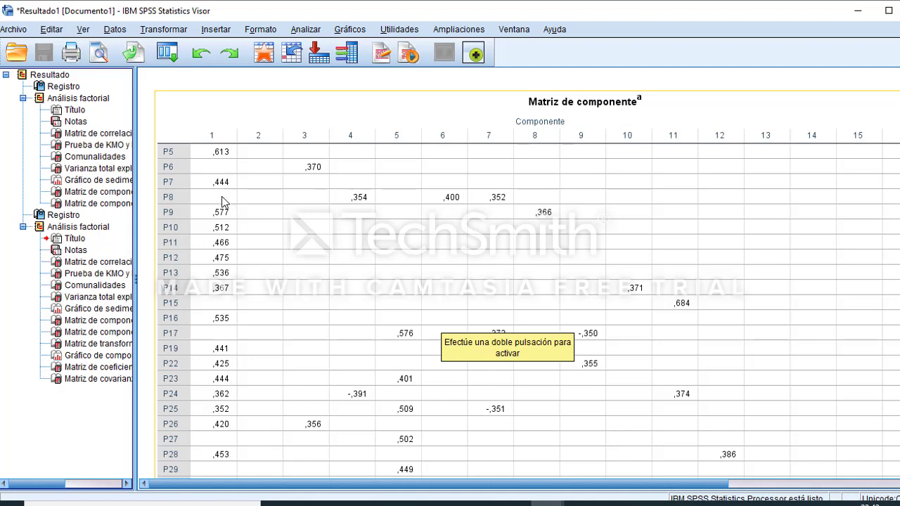
{"action": "scroll", "coordinate": [283, 251], "scroll_direction": "down", "scroll_amount": 2}
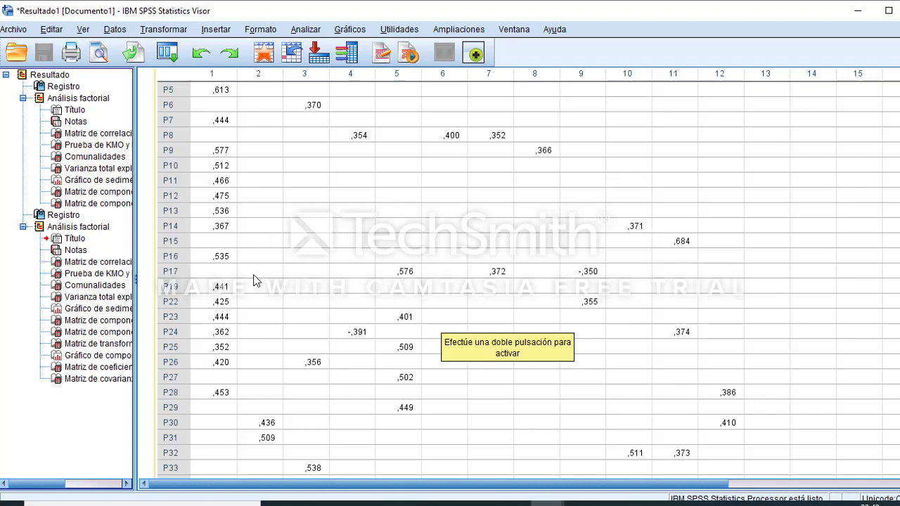
{"action": "scroll", "coordinate": [247, 283], "scroll_direction": "down", "scroll_amount": 3}
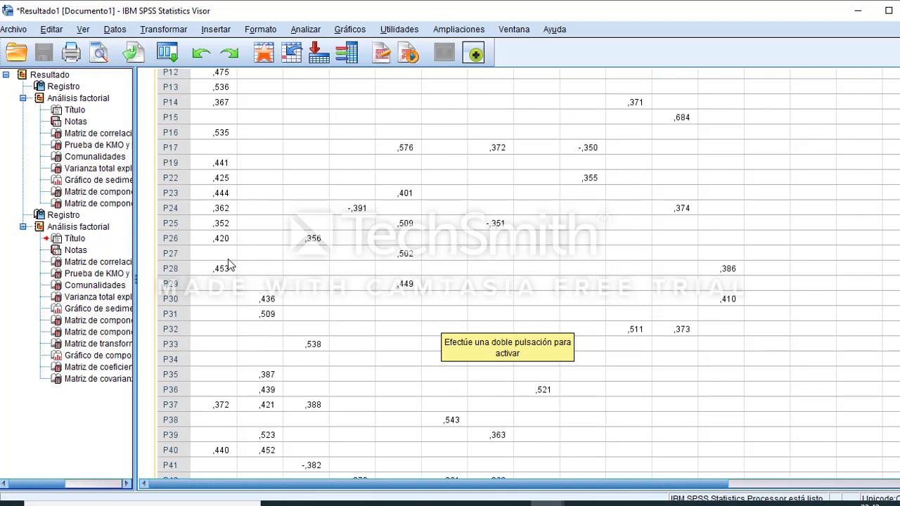
{"action": "scroll", "coordinate": [224, 257], "scroll_direction": "up", "scroll_amount": 6}
{"action": "scroll", "coordinate": [225, 257], "scroll_direction": "down", "scroll_amount": 3}
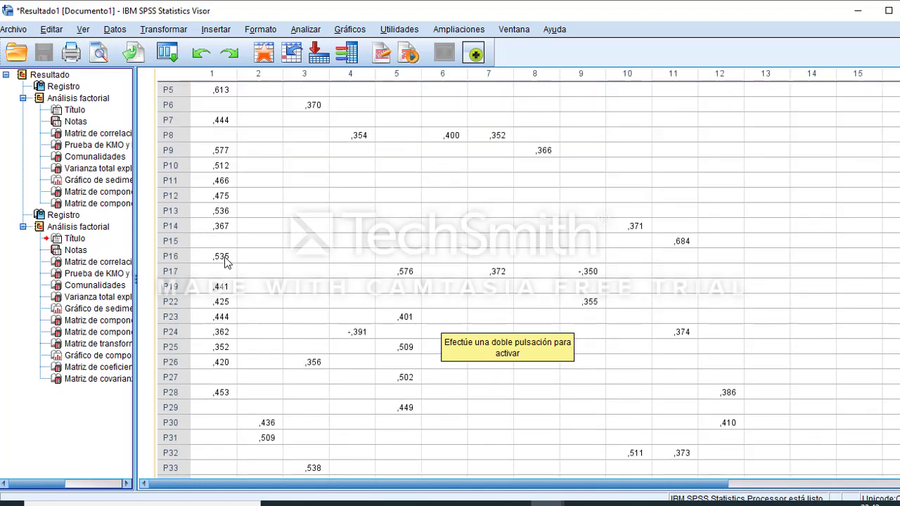
{"action": "scroll", "coordinate": [225, 259], "scroll_direction": "down", "scroll_amount": 4}
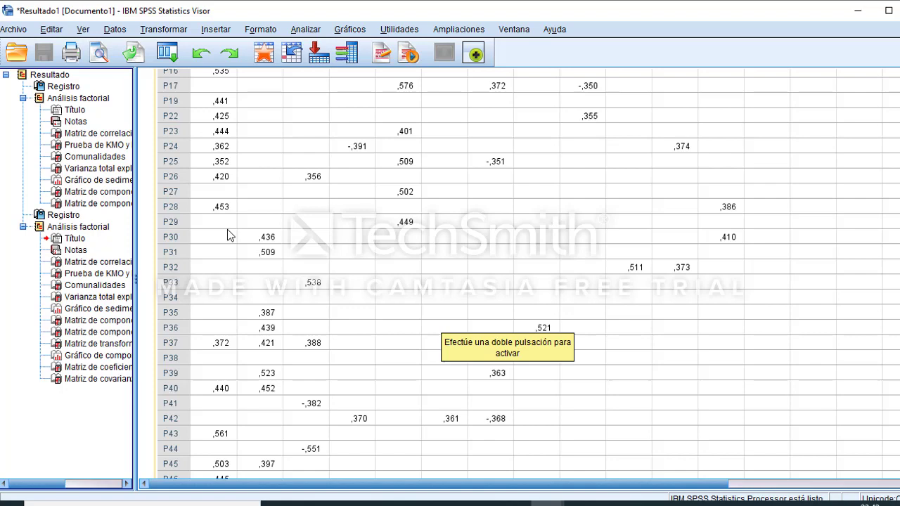
{"action": "scroll", "coordinate": [290, 383], "scroll_direction": "down", "scroll_amount": 3}
{"action": "scroll", "coordinate": [261, 372], "scroll_direction": "down", "scroll_amount": 3}
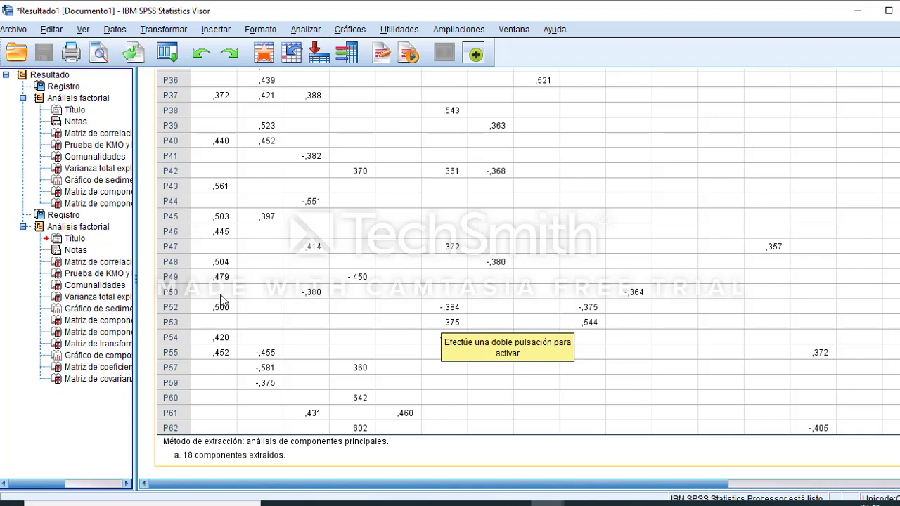
{"action": "scroll", "coordinate": [261, 252], "scroll_direction": "up", "scroll_amount": 4}
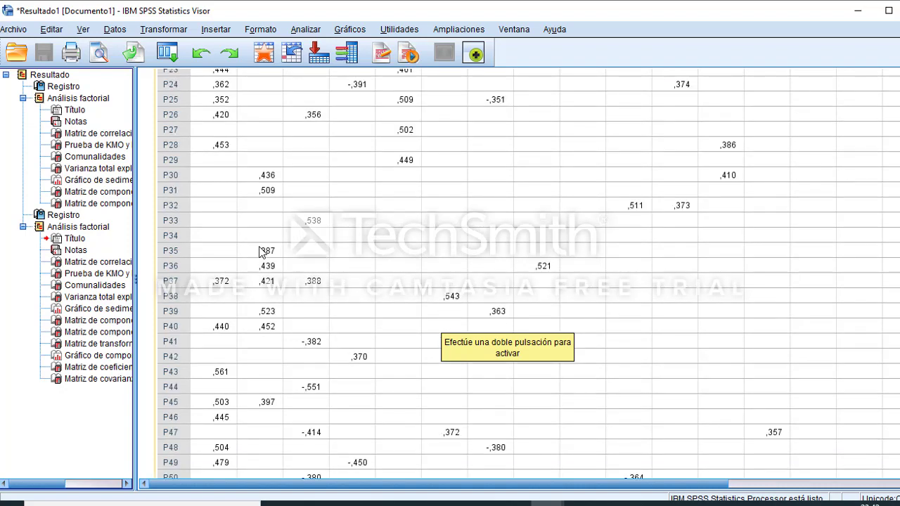
{"action": "scroll", "coordinate": [261, 252], "scroll_direction": "up", "scroll_amount": 1}
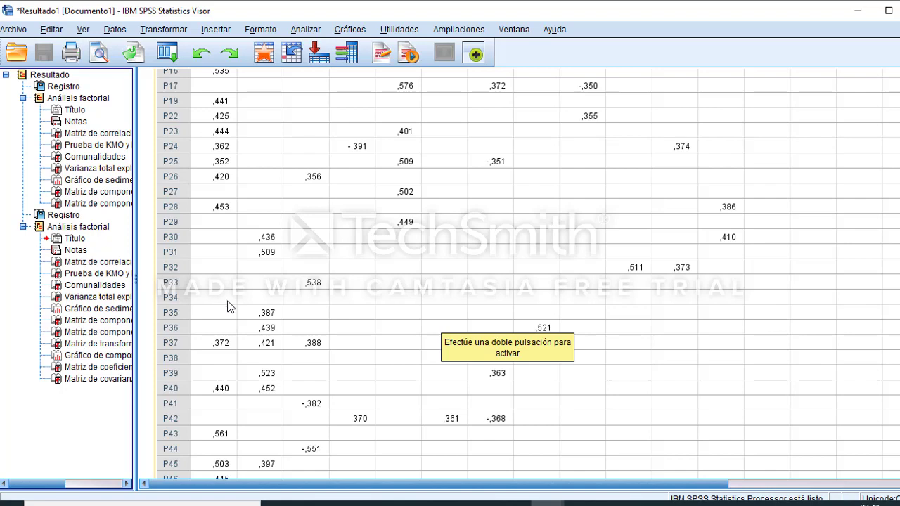
{"action": "scroll", "coordinate": [235, 289], "scroll_direction": "up", "scroll_amount": 4}
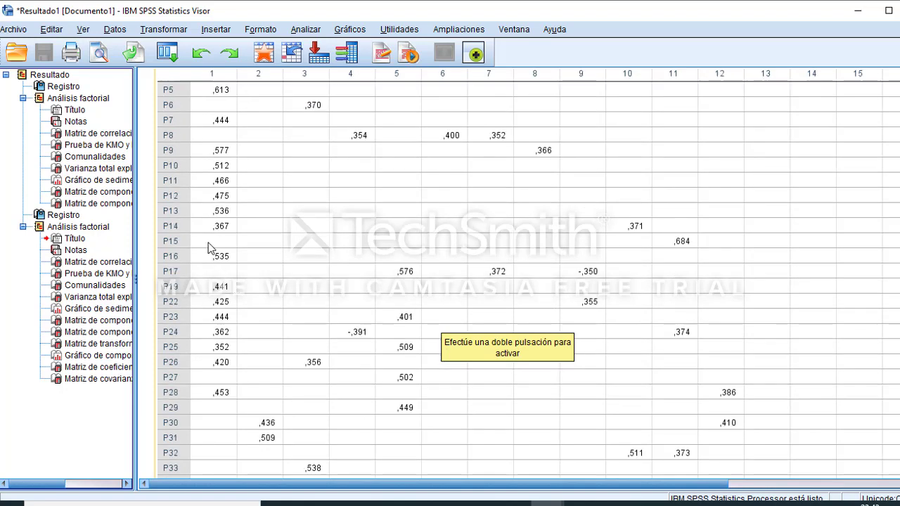
{"action": "scroll", "coordinate": [210, 247], "scroll_direction": "up", "scroll_amount": 2}
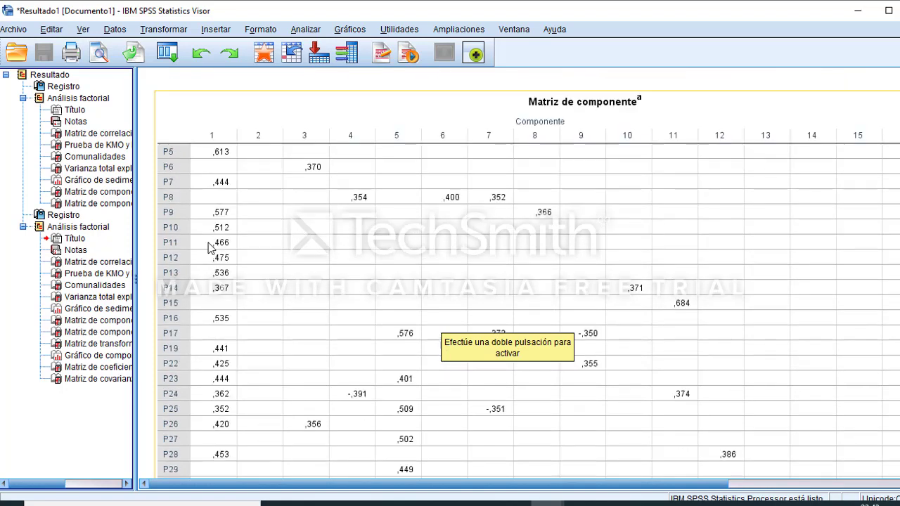
Reopen the factor analysis setup and remove items P6 and P15 from its variables
{"action": "left_click", "coordinate": [304, 30]}
{"action": "mouse_move", "coordinate": [346, 254]}
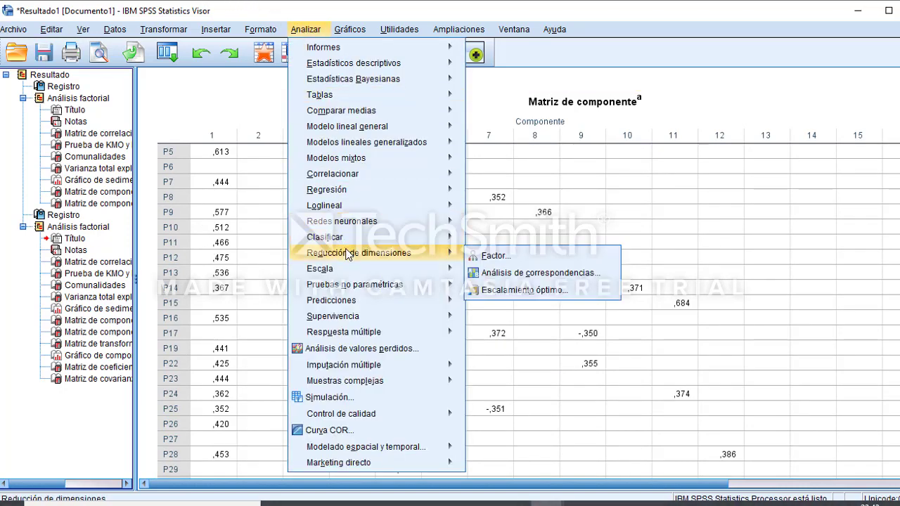
{"action": "left_click", "coordinate": [486, 254]}
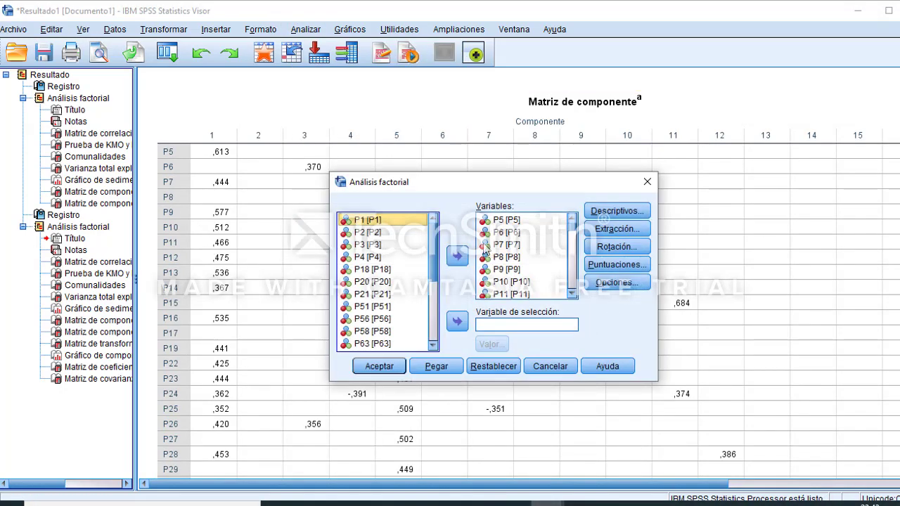
{"action": "left_click", "coordinate": [507, 232]}
{"action": "left_click", "coordinate": [457, 258]}
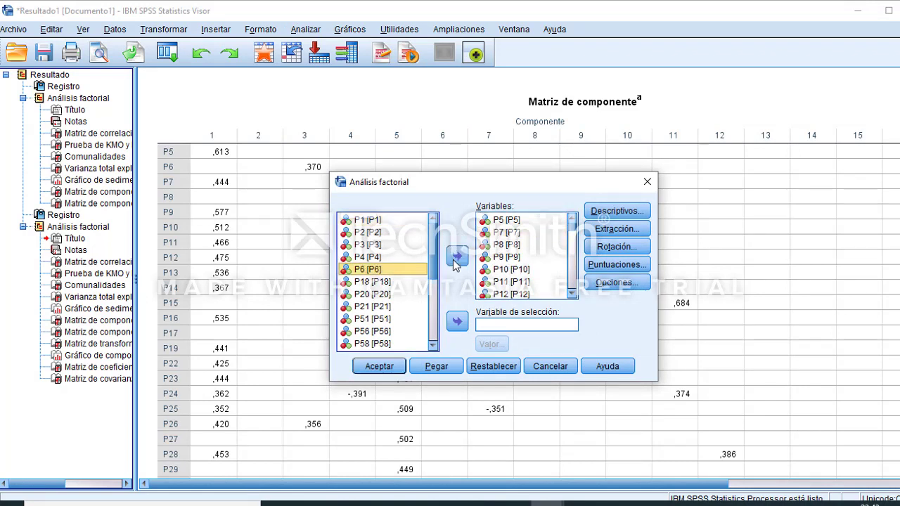
{"action": "left_click_drag", "start_coordinate": [516, 245], "coordinate": [519, 248]}
{"action": "scroll", "coordinate": [517, 246], "scroll_direction": "up", "scroll_amount": 1}
{"action": "left_click", "coordinate": [517, 221]}
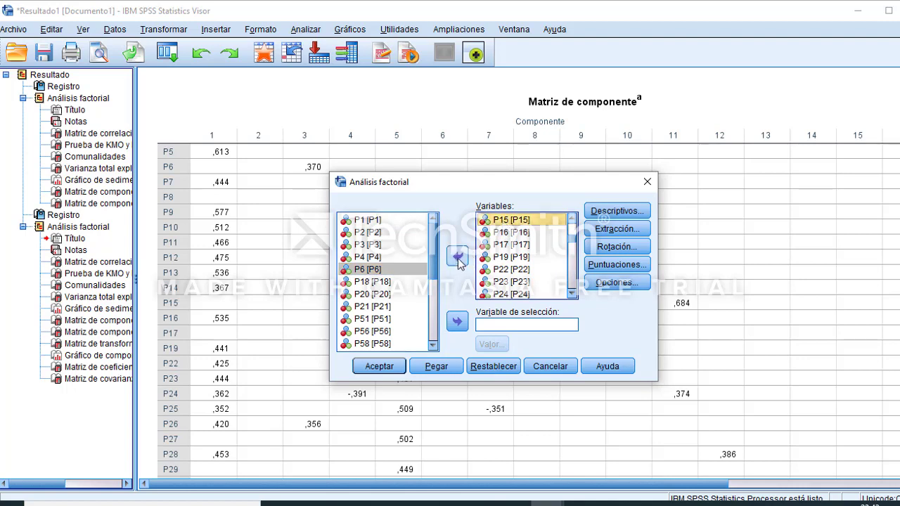
{"action": "left_click", "coordinate": [456, 261]}
Remove items P29 and P34 from the factor analysis variables
{"action": "scroll", "coordinate": [518, 250], "scroll_direction": "down", "scroll_amount": 2}
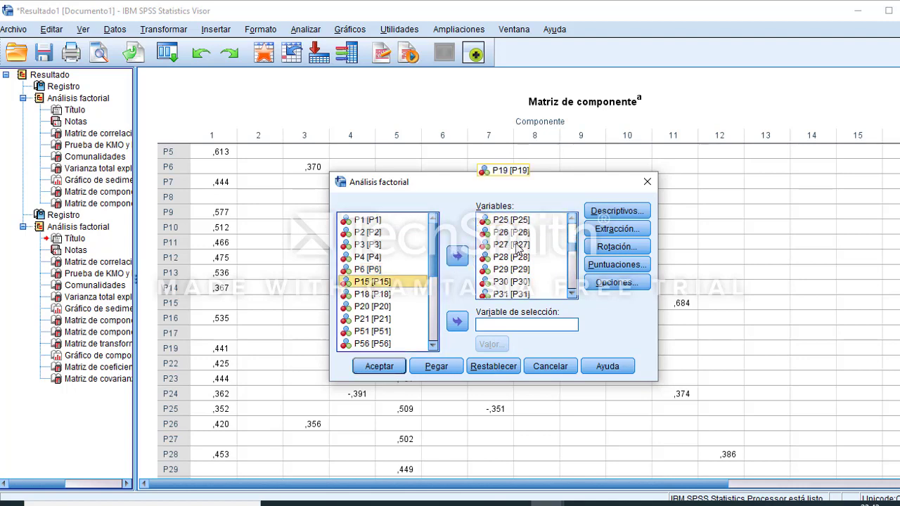
{"action": "left_click", "coordinate": [511, 270]}
{"action": "left_click", "coordinate": [458, 257]}
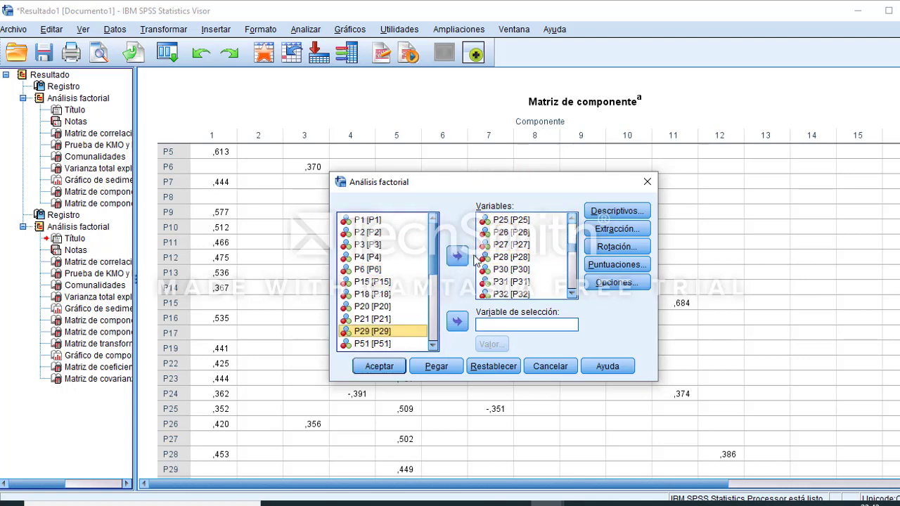
{"action": "left_click", "coordinate": [511, 245]}
{"action": "scroll", "coordinate": [512, 252], "scroll_direction": "down", "scroll_amount": 1}
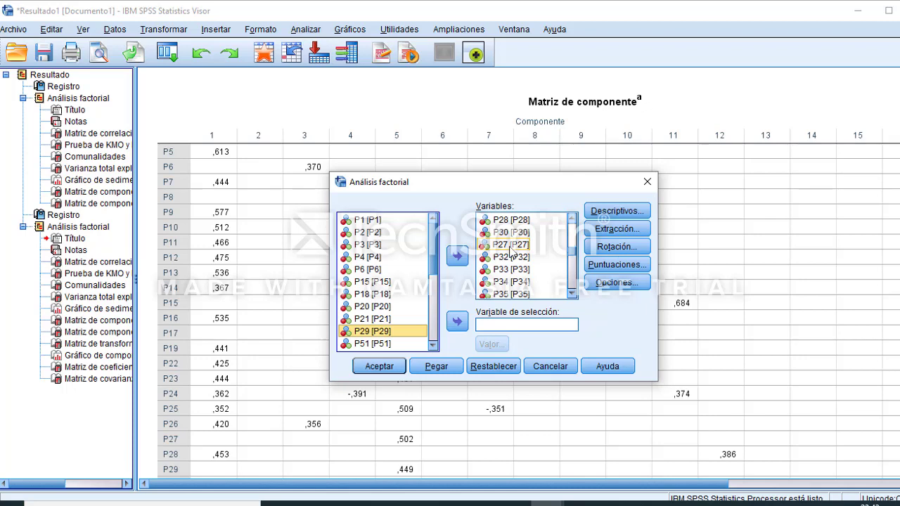
{"action": "left_click", "coordinate": [508, 281]}
{"action": "left_click", "coordinate": [459, 259]}
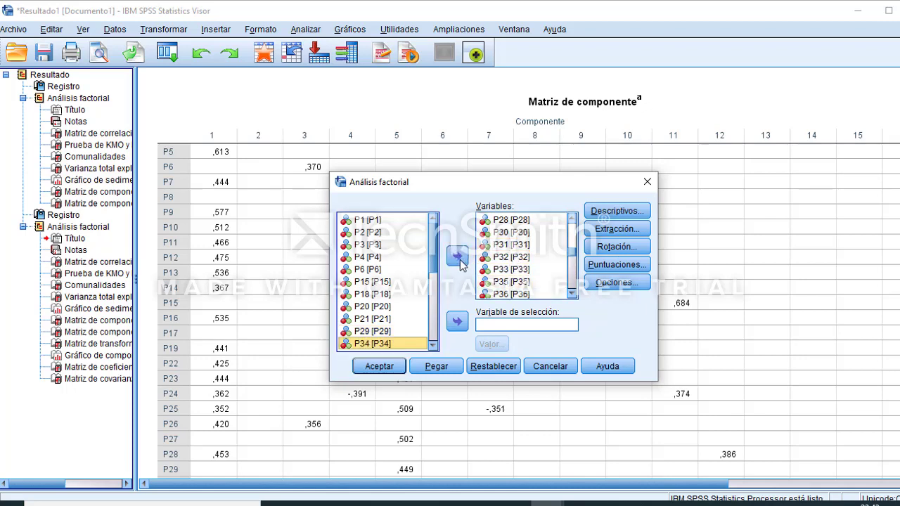
Remove item P50 from the factor analysis variables
{"action": "scroll", "coordinate": [507, 256], "scroll_direction": "down", "scroll_amount": 4}
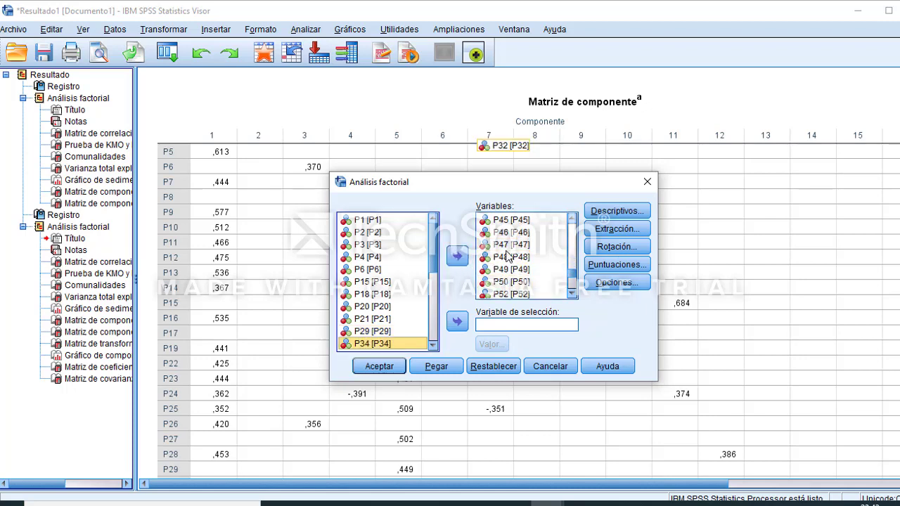
{"action": "scroll", "coordinate": [508, 255], "scroll_direction": "down", "scroll_amount": 3}
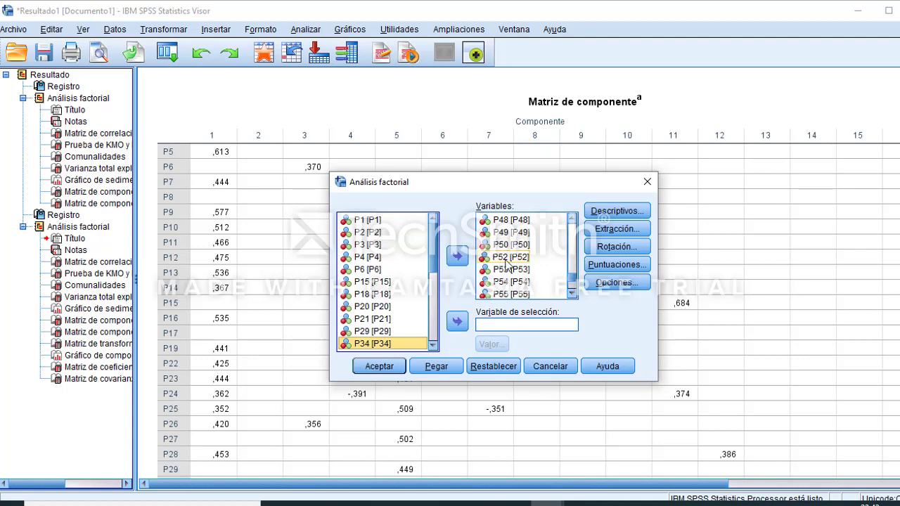
{"action": "left_click", "coordinate": [508, 245]}
{"action": "left_click", "coordinate": [458, 257]}
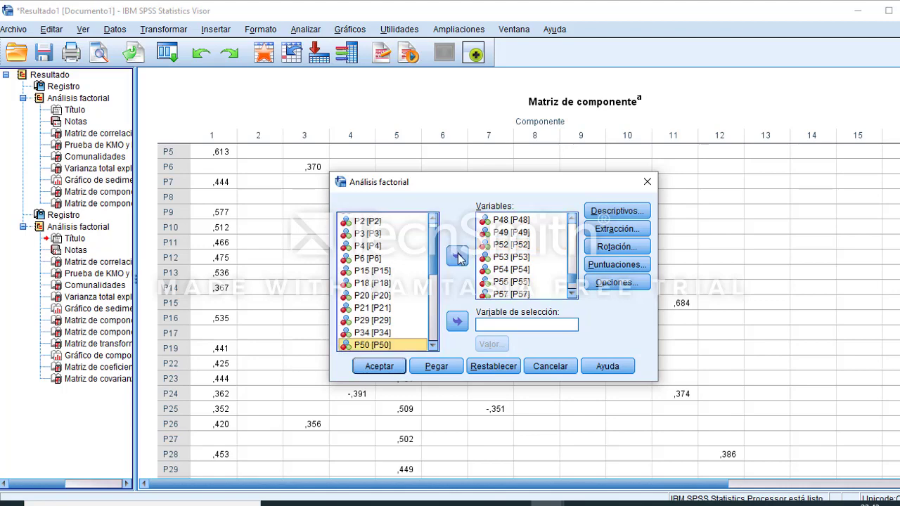
Set the factor analysis options to display coefficients sorted by size
{"action": "left_click", "coordinate": [611, 285]}
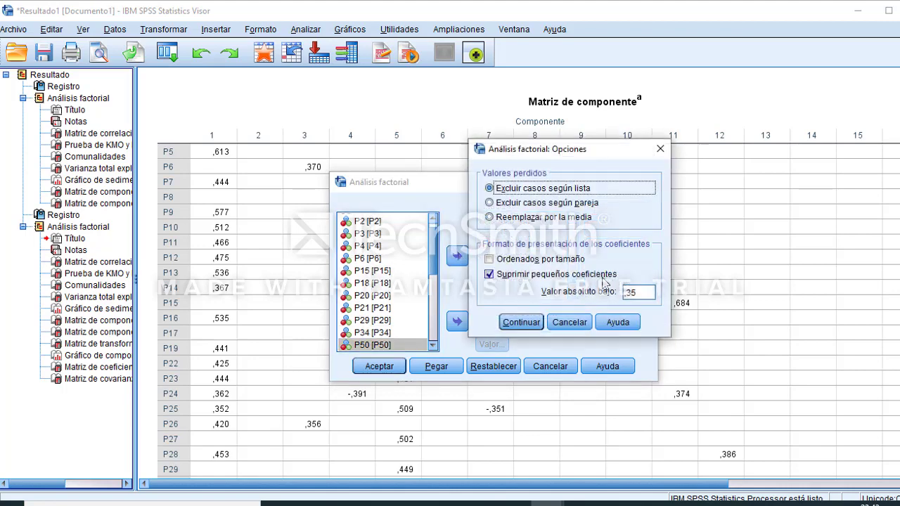
{"action": "left_click", "coordinate": [507, 261]}
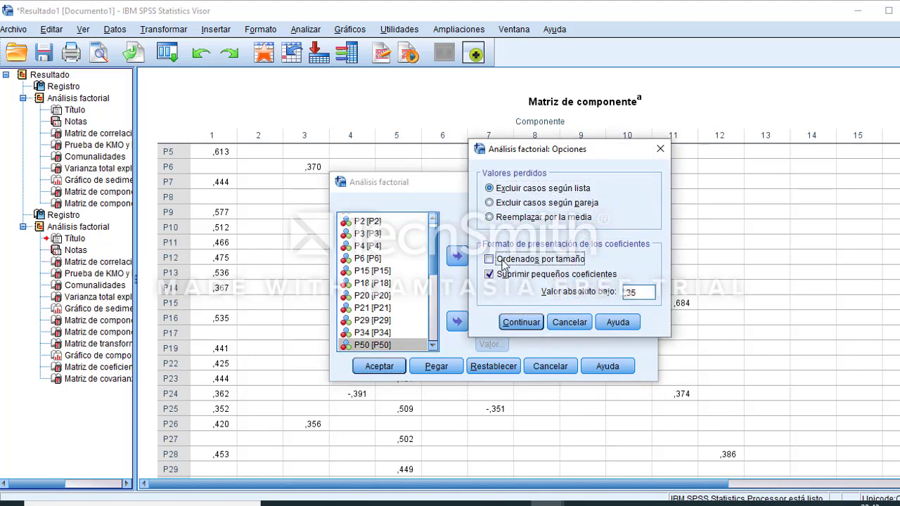
{"action": "left_click", "coordinate": [531, 325]}
Run the factor analysis with the reduced item set and review its KMO and Bartlett test table
{"action": "left_click", "coordinate": [379, 366]}
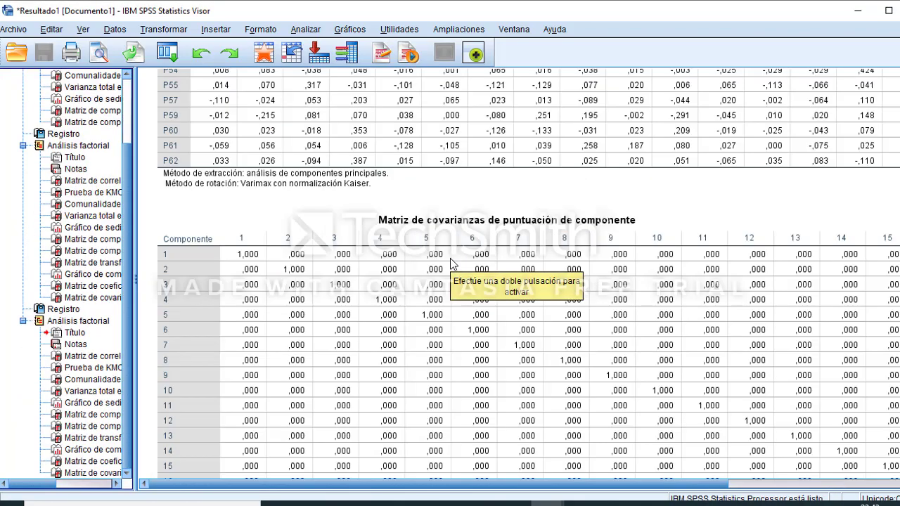
{"action": "scroll", "coordinate": [450, 258], "scroll_direction": "up", "scroll_amount": 20}
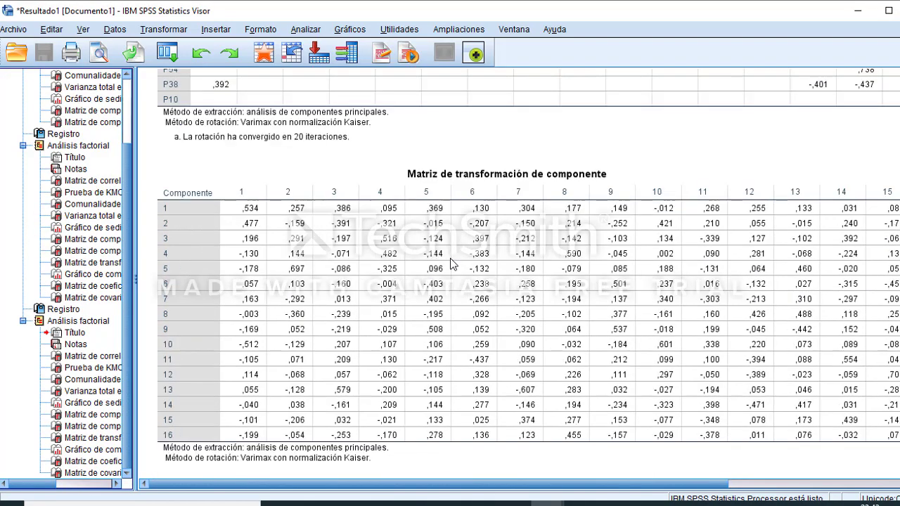
{"action": "scroll", "coordinate": [451, 263], "scroll_direction": "up", "scroll_amount": 20}
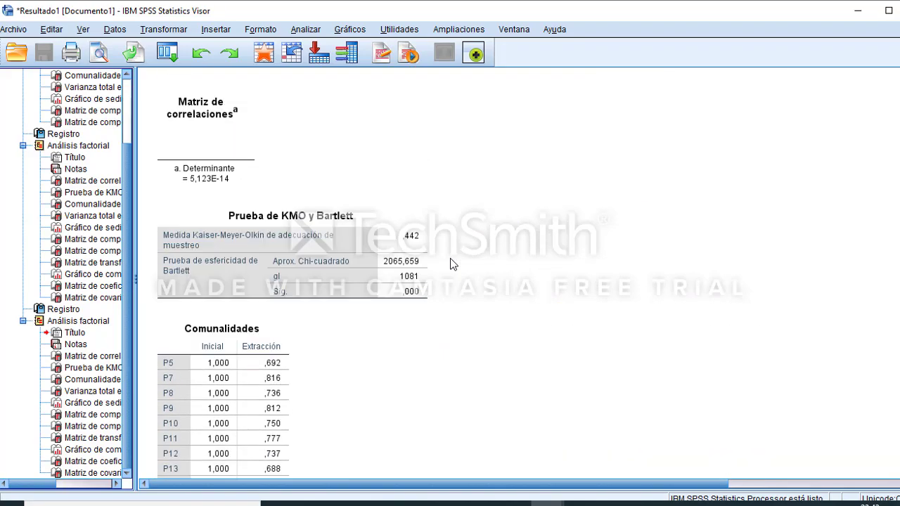
{"action": "left_click", "coordinate": [289, 244]}
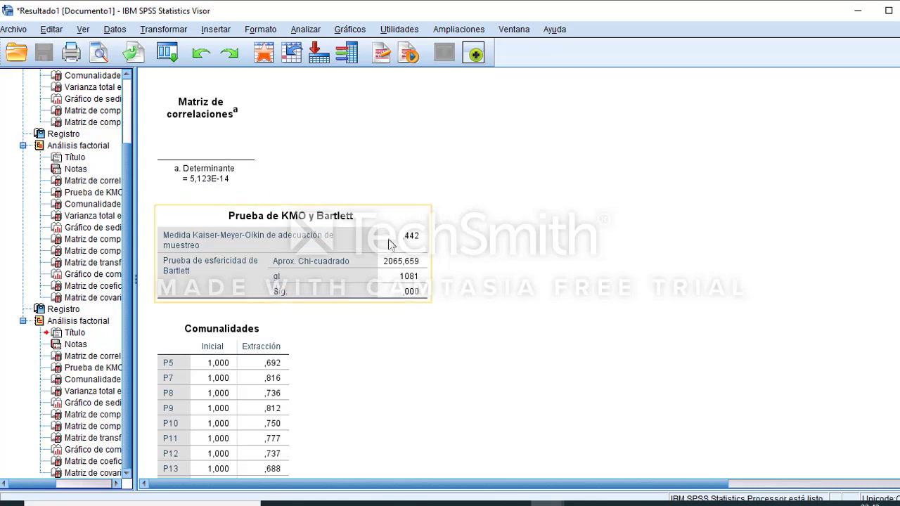
Examine the new communalities and the size-sorted component matrix to see which component each item loads on
{"action": "scroll", "coordinate": [427, 248], "scroll_direction": "down", "scroll_amount": 5}
{"action": "scroll", "coordinate": [427, 248], "scroll_direction": "down", "scroll_amount": 20}
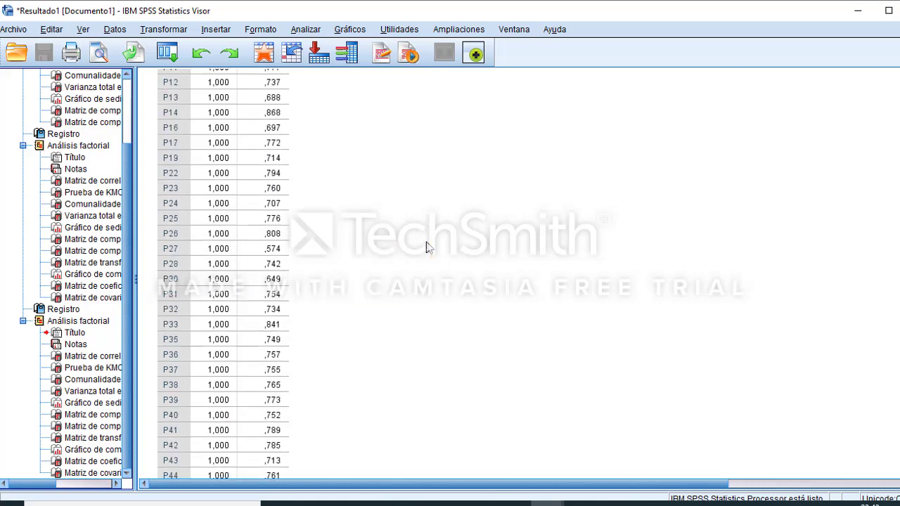
{"action": "scroll", "coordinate": [427, 247], "scroll_direction": "down", "scroll_amount": 15}
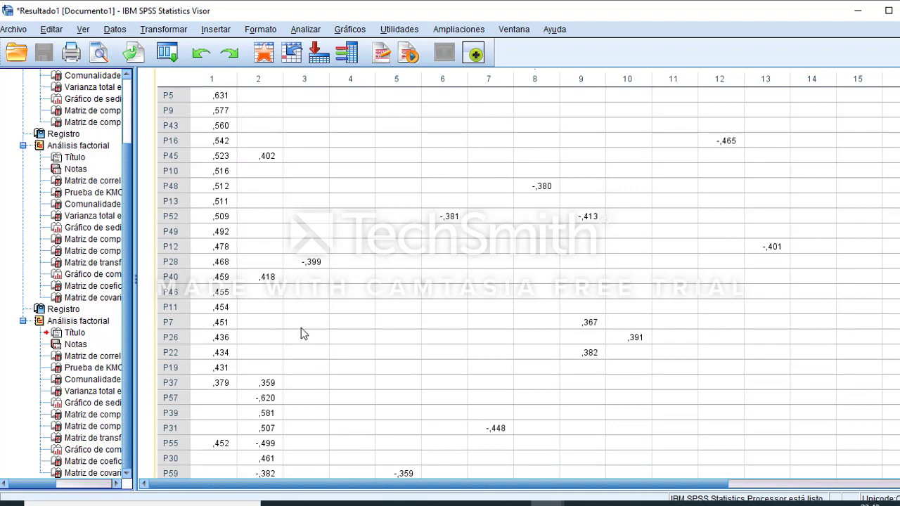
{"action": "scroll", "coordinate": [281, 300], "scroll_direction": "up", "scroll_amount": 2}
{"action": "scroll", "coordinate": [277, 297], "scroll_direction": "down", "scroll_amount": 4}
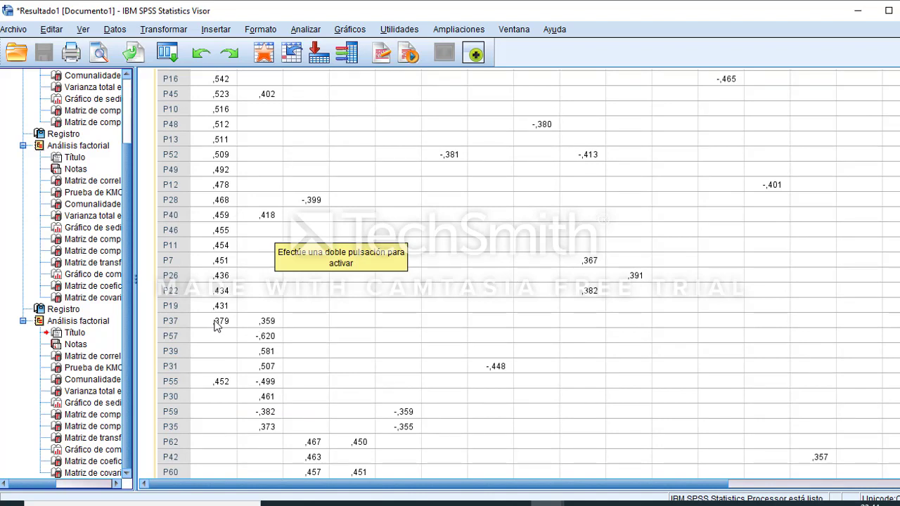
{"action": "scroll", "coordinate": [257, 405], "scroll_direction": "down", "scroll_amount": 2}
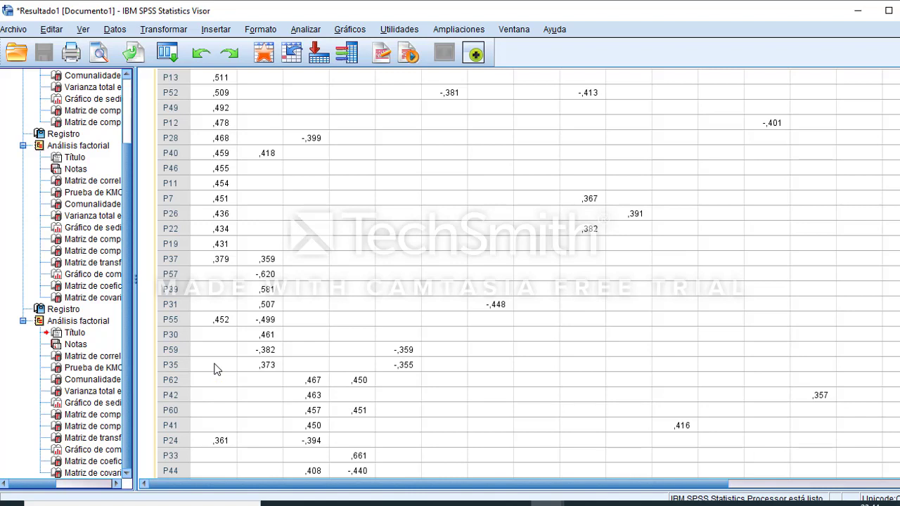
{"action": "scroll", "coordinate": [217, 369], "scroll_direction": "down", "scroll_amount": 3}
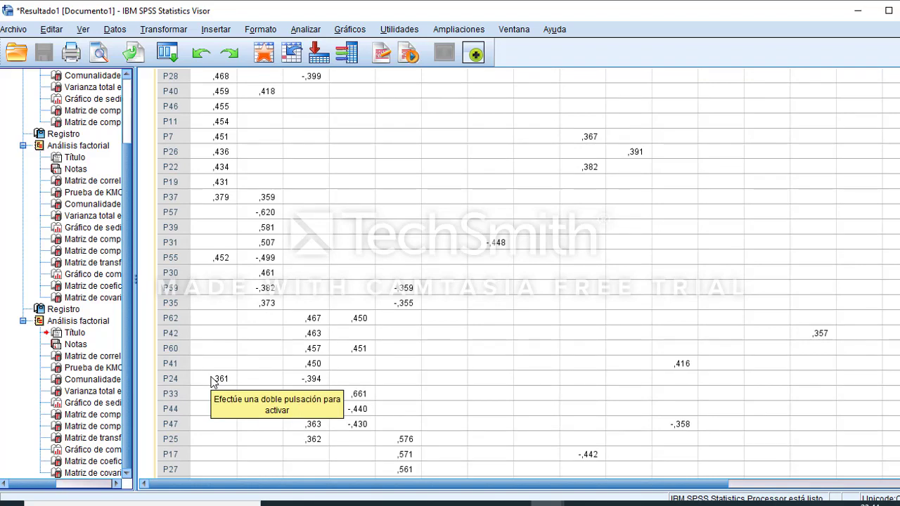
{"action": "scroll", "coordinate": [247, 416], "scroll_direction": "down", "scroll_amount": 4}
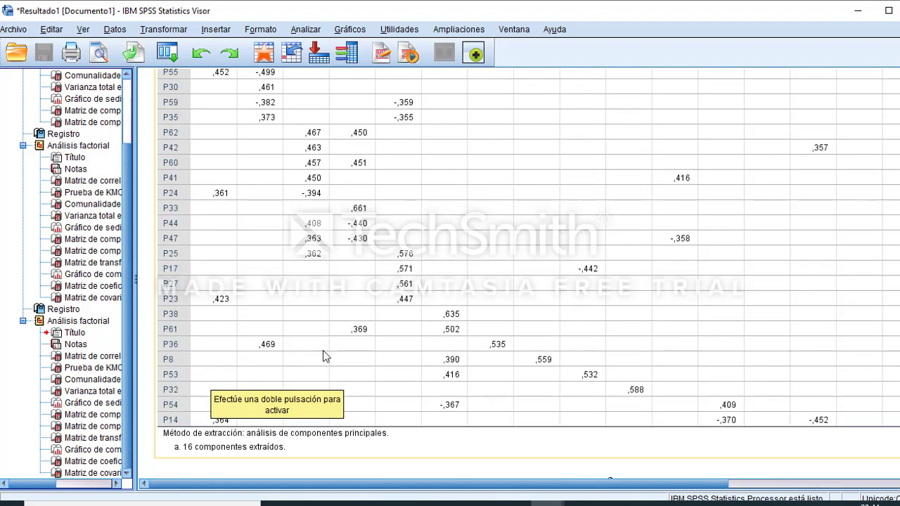
{"action": "scroll", "coordinate": [377, 385], "scroll_direction": "up", "scroll_amount": 1}
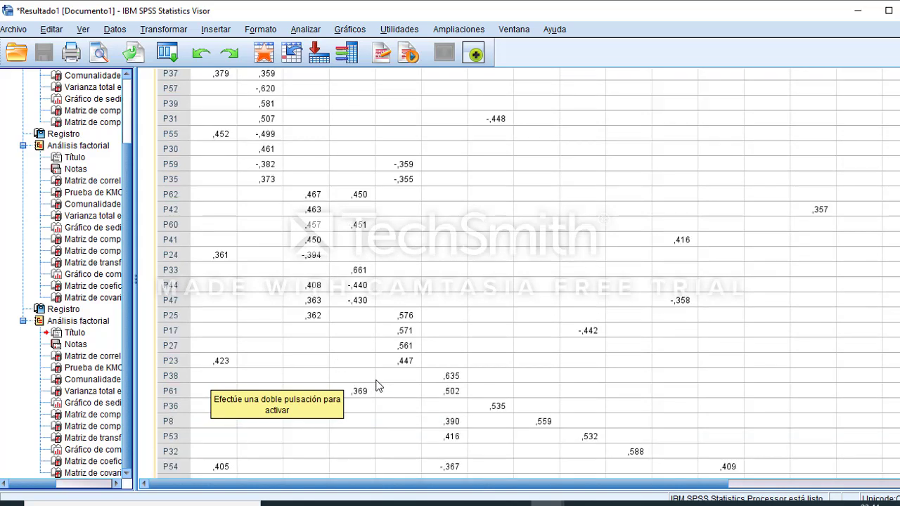
Remove items P14 and P24 from the factor analysis variables
{"action": "scroll", "coordinate": [373, 391], "scroll_direction": "down", "scroll_amount": 3}
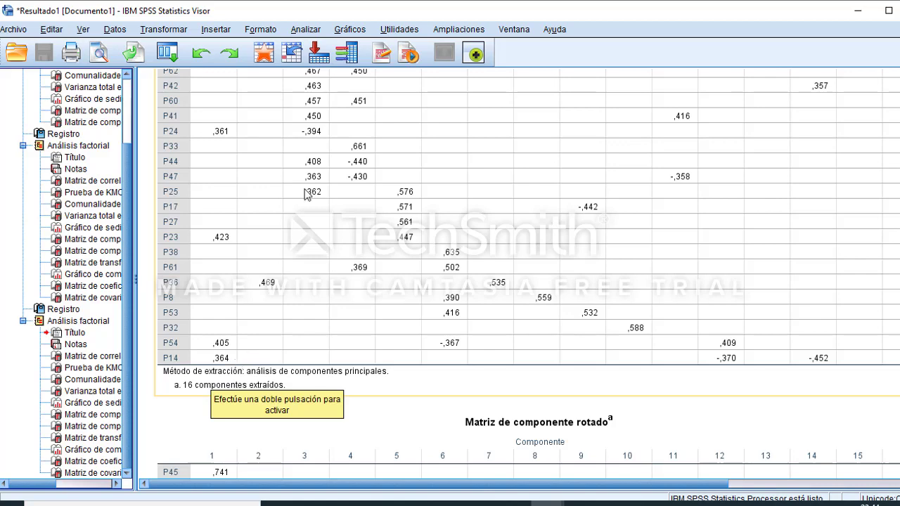
{"action": "scroll", "coordinate": [313, 157], "scroll_direction": "up", "scroll_amount": 3}
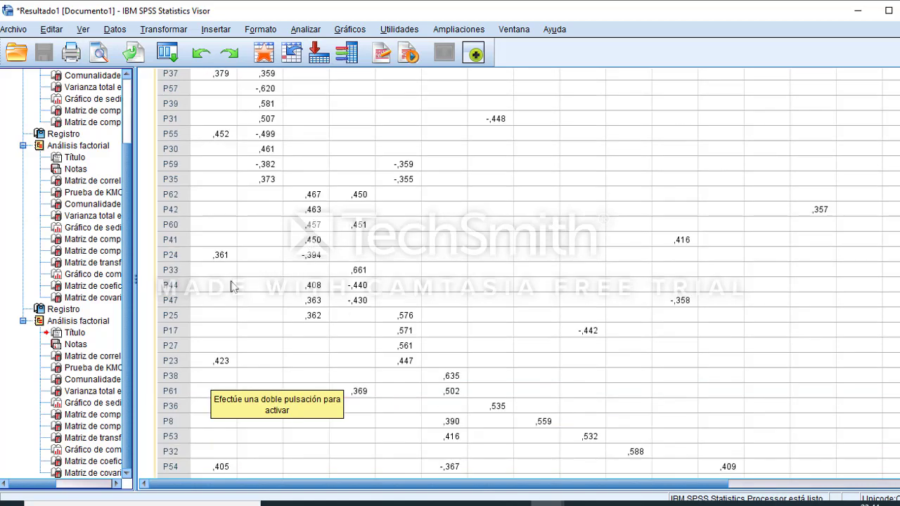
{"action": "left_click", "coordinate": [304, 30]}
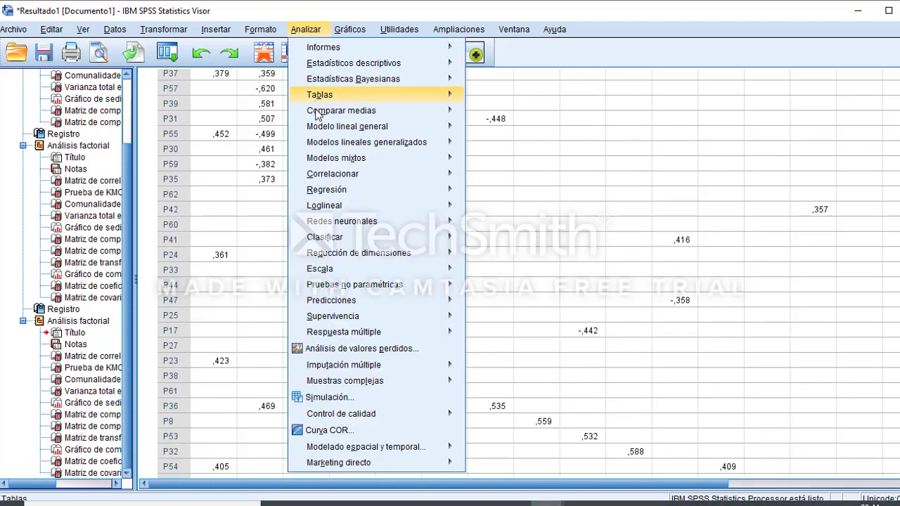
{"action": "mouse_move", "coordinate": [347, 255]}
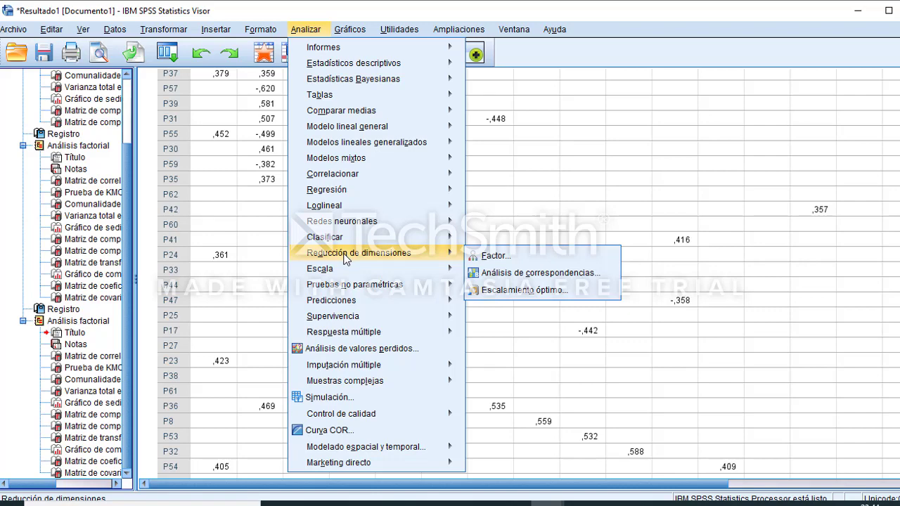
{"action": "left_click", "coordinate": [485, 256]}
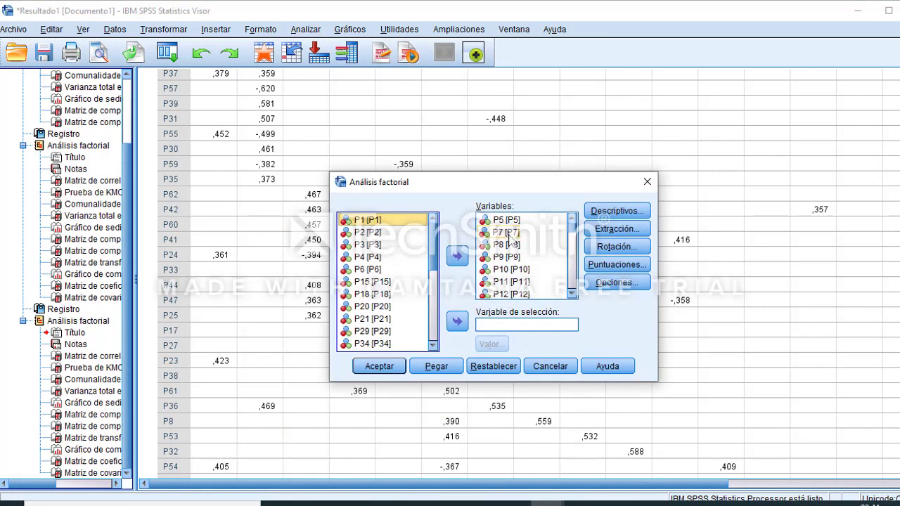
{"action": "scroll", "coordinate": [509, 238], "scroll_direction": "down", "scroll_amount": 2}
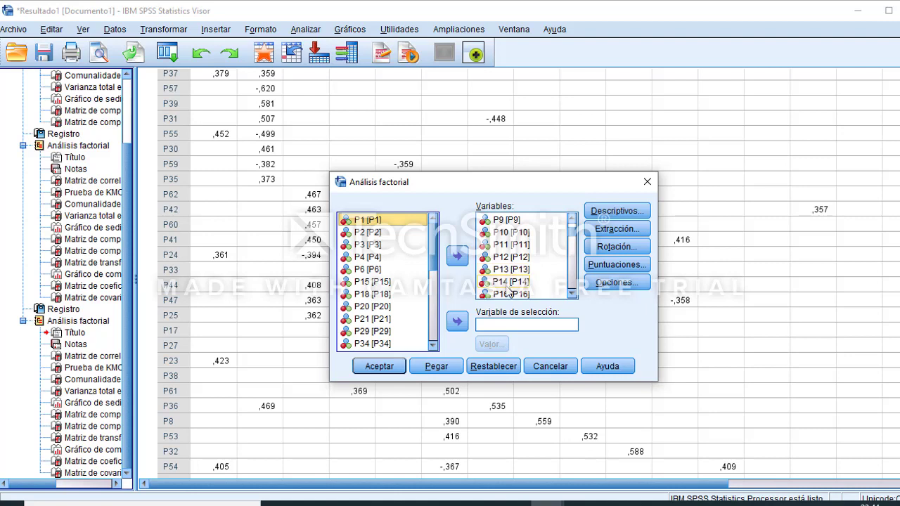
{"action": "left_click", "coordinate": [510, 283]}
{"action": "left_click", "coordinate": [458, 257]}
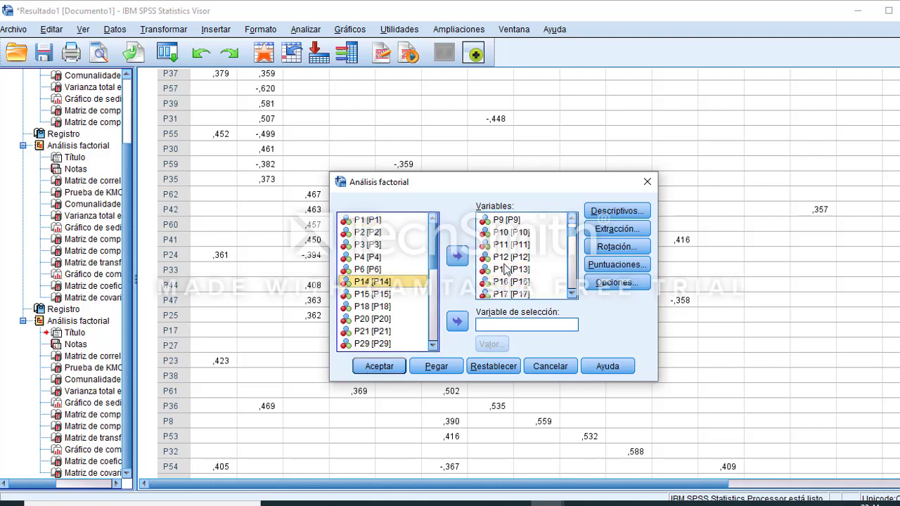
{"action": "scroll", "coordinate": [507, 268], "scroll_direction": "down", "scroll_amount": 2}
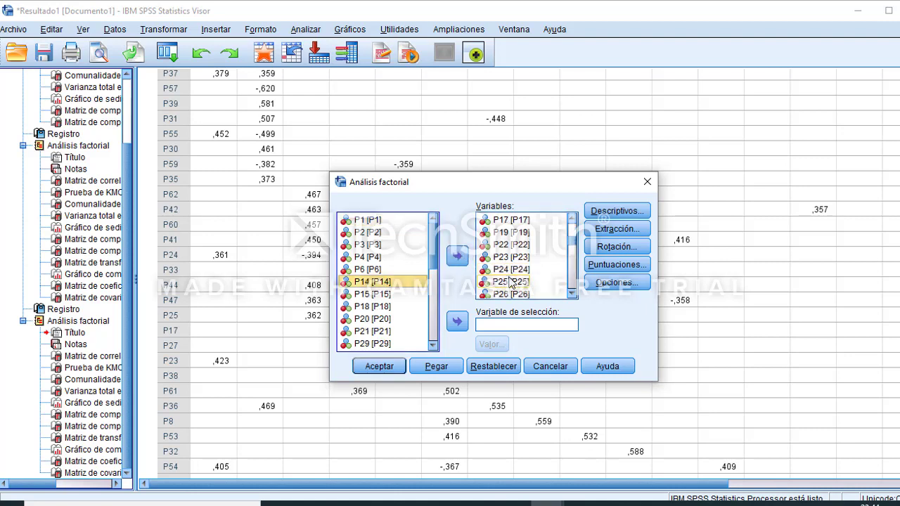
{"action": "left_click", "coordinate": [510, 270]}
{"action": "left_click", "coordinate": [464, 259]}
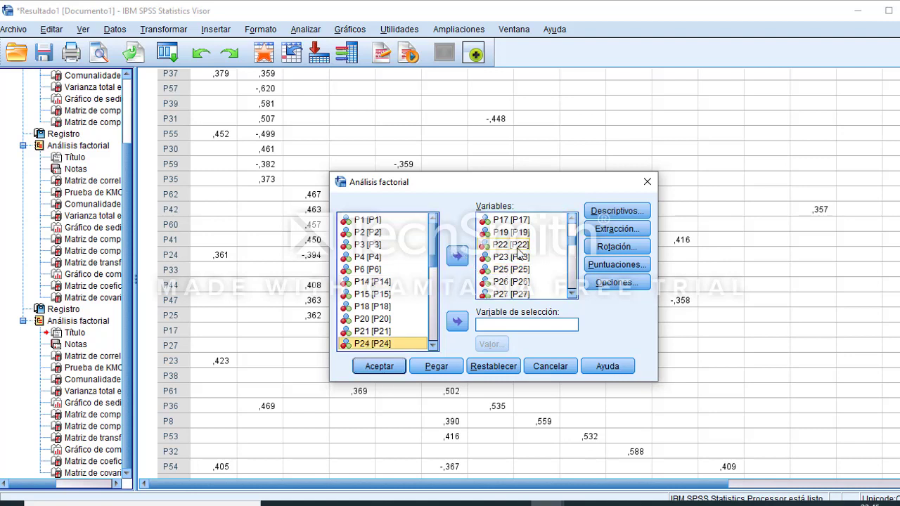
Remove items P35 and P37 from the factor analysis variables
{"action": "scroll", "coordinate": [517, 257], "scroll_direction": "down", "scroll_amount": 3}
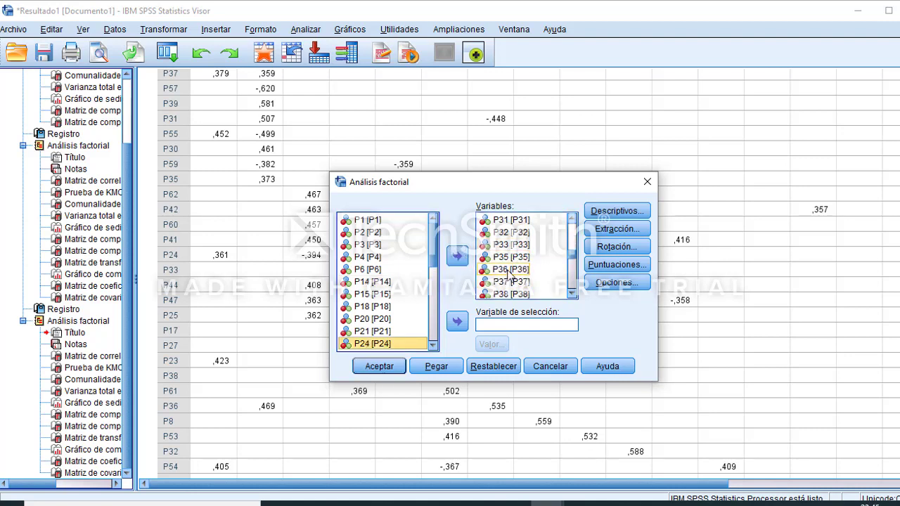
{"action": "left_click", "coordinate": [506, 256]}
{"action": "left_click", "coordinate": [458, 258]}
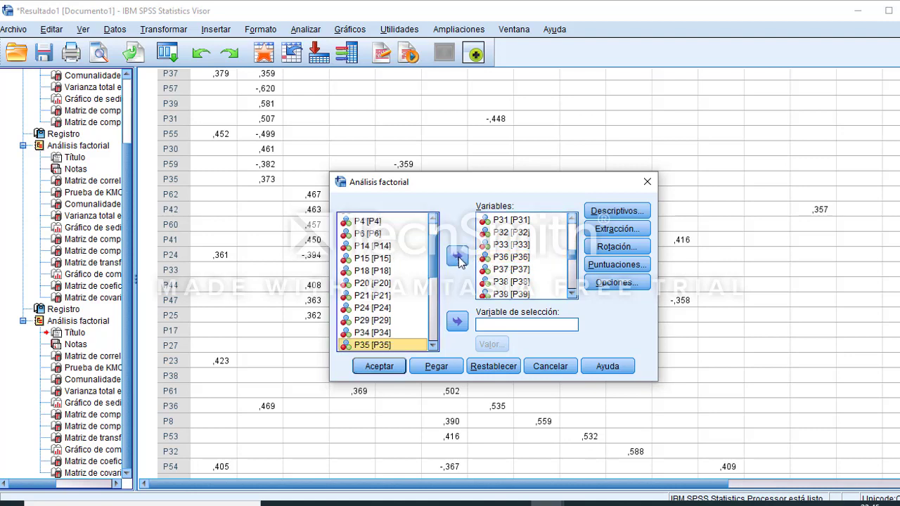
{"action": "left_click", "coordinate": [511, 270]}
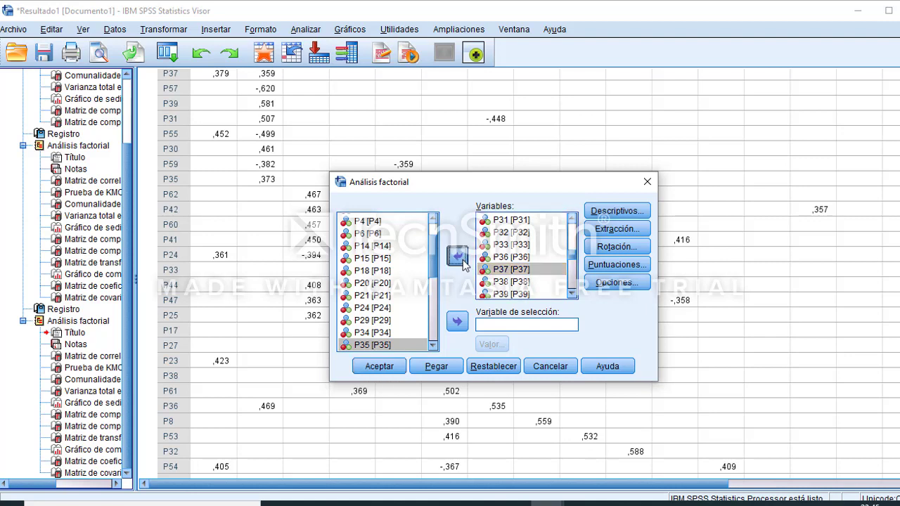
{"action": "left_click", "coordinate": [458, 257]}
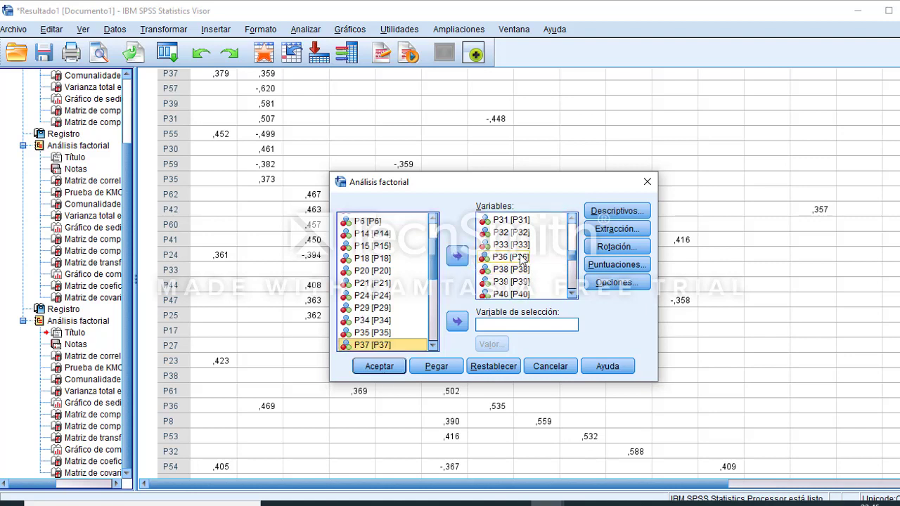
Remove item P59 from the factor analysis variables and run the analysis with the remaining items
{"action": "scroll", "coordinate": [520, 259], "scroll_direction": "down", "scroll_amount": 7}
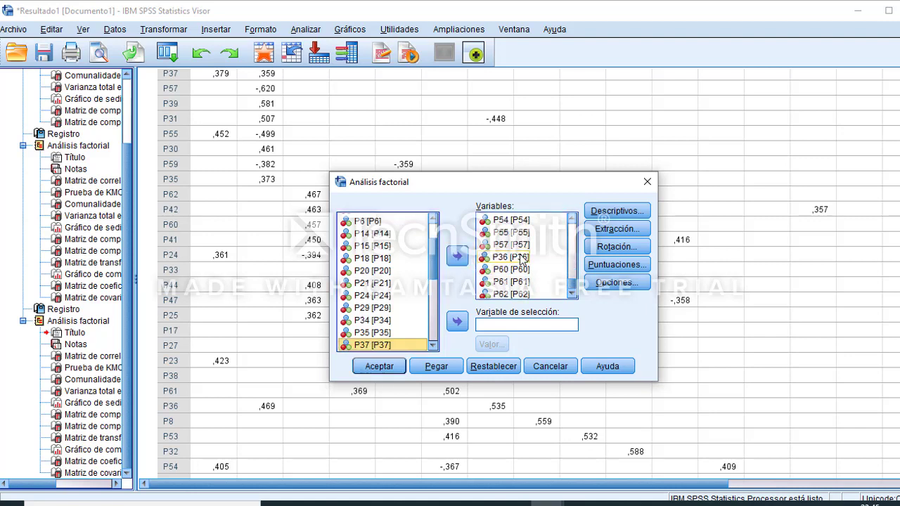
{"action": "left_click", "coordinate": [516, 256]}
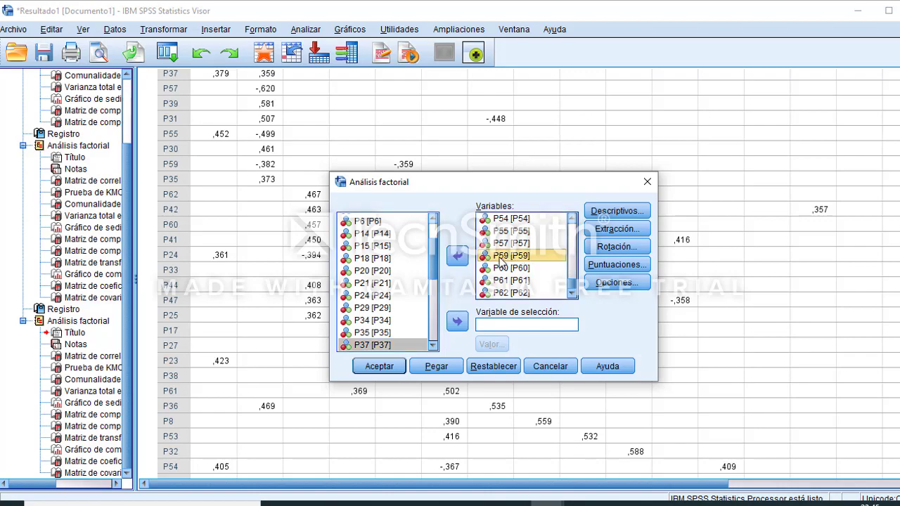
{"action": "left_click", "coordinate": [458, 258]}
{"action": "left_click", "coordinate": [378, 366]}
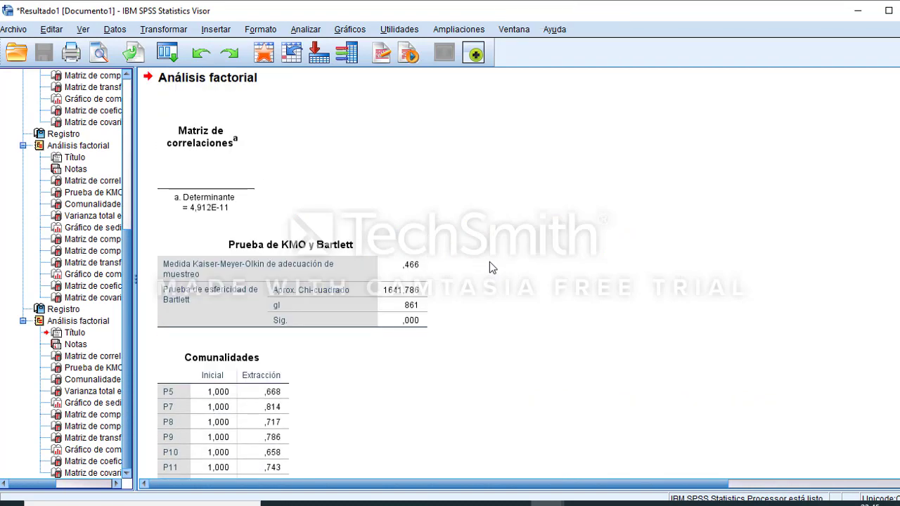
Examine the new KMO and Bartlett test table and the size-sorted component matrix for items with weak or split loadings
{"action": "left_click", "coordinate": [422, 265]}
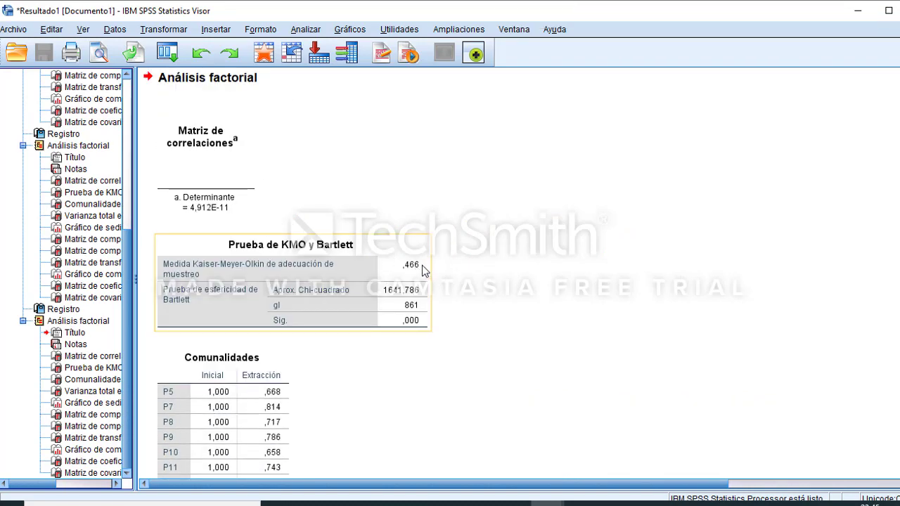
{"action": "scroll", "coordinate": [422, 266], "scroll_direction": "down", "scroll_amount": 3}
{"action": "scroll", "coordinate": [422, 265], "scroll_direction": "down", "scroll_amount": 20}
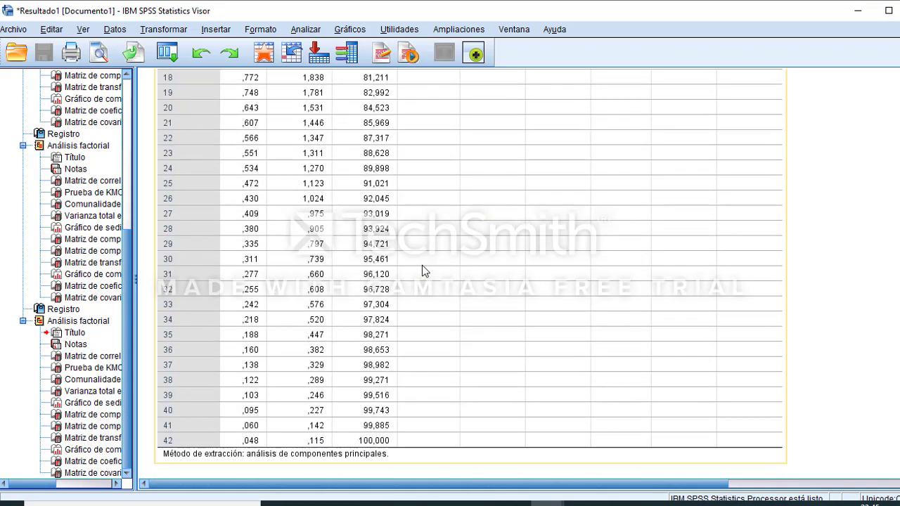
{"action": "scroll", "coordinate": [422, 270], "scroll_direction": "down", "scroll_amount": 15}
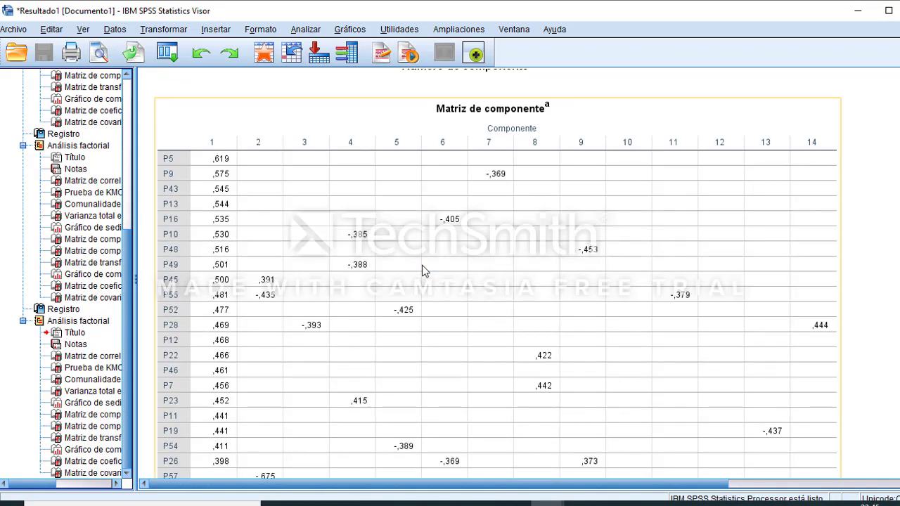
{"action": "scroll", "coordinate": [422, 265], "scroll_direction": "down", "scroll_amount": 3}
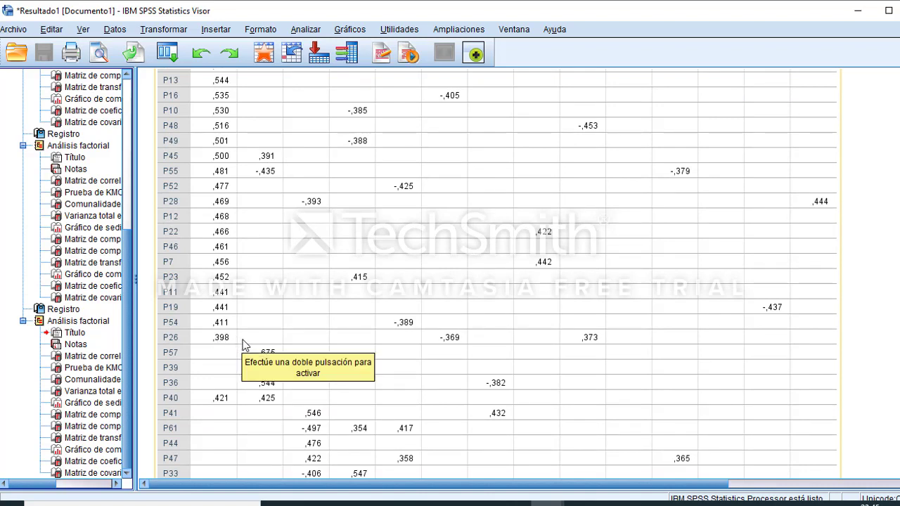
{"action": "scroll", "coordinate": [221, 412], "scroll_direction": "down", "scroll_amount": 2}
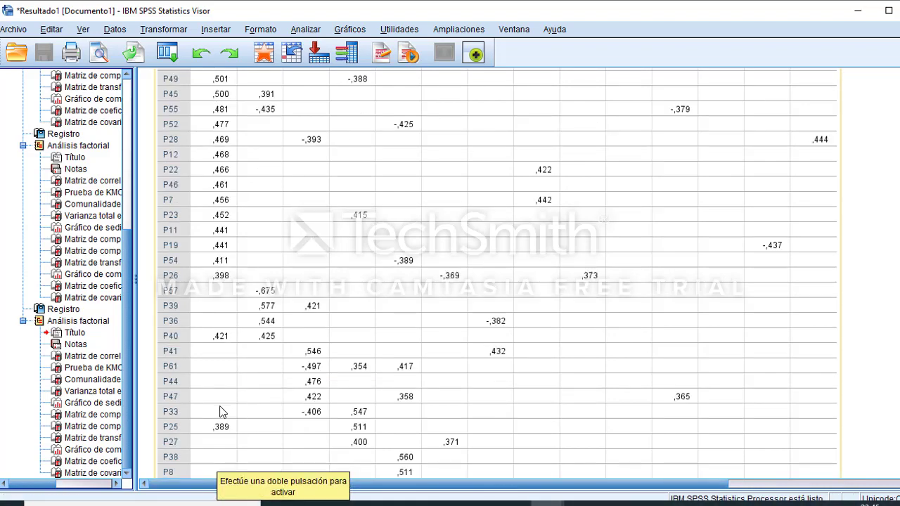
{"action": "scroll", "coordinate": [230, 413], "scroll_direction": "down", "scroll_amount": 4}
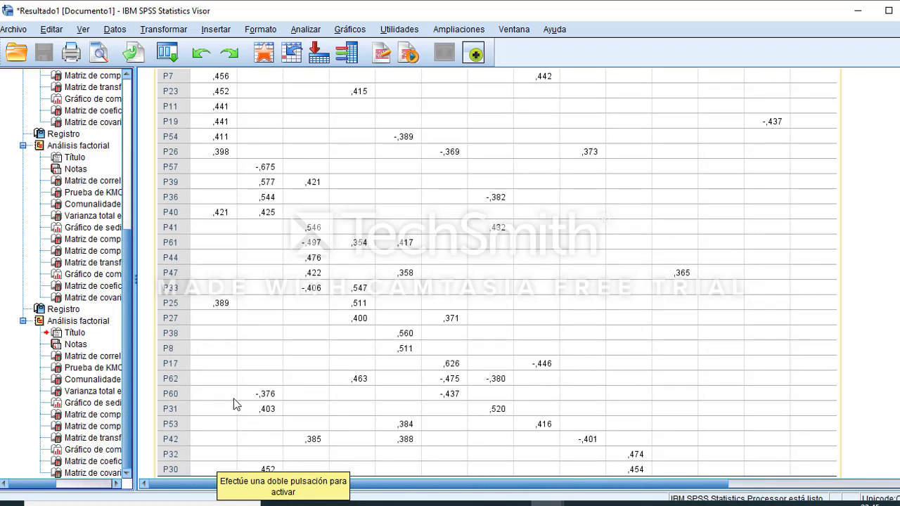
{"action": "scroll", "coordinate": [236, 405], "scroll_direction": "down", "scroll_amount": 4}
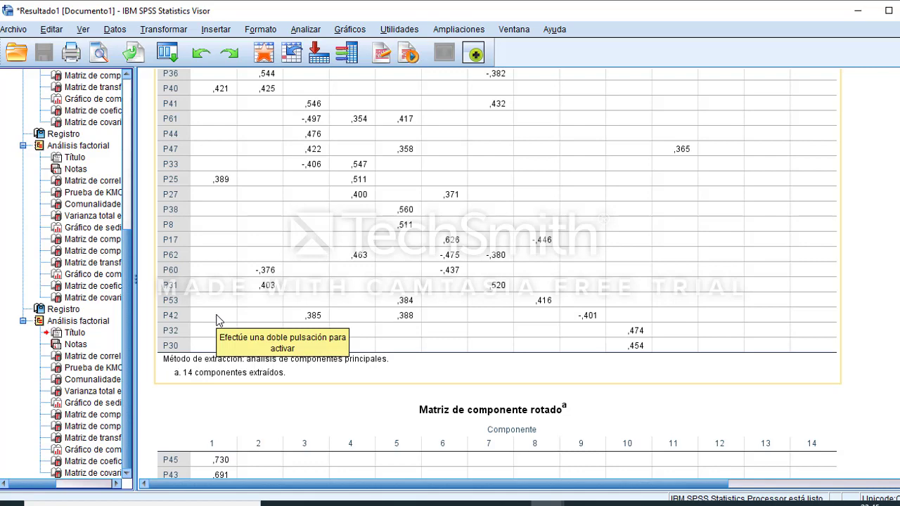
{"action": "scroll", "coordinate": [217, 320], "scroll_direction": "up", "scroll_amount": 6}
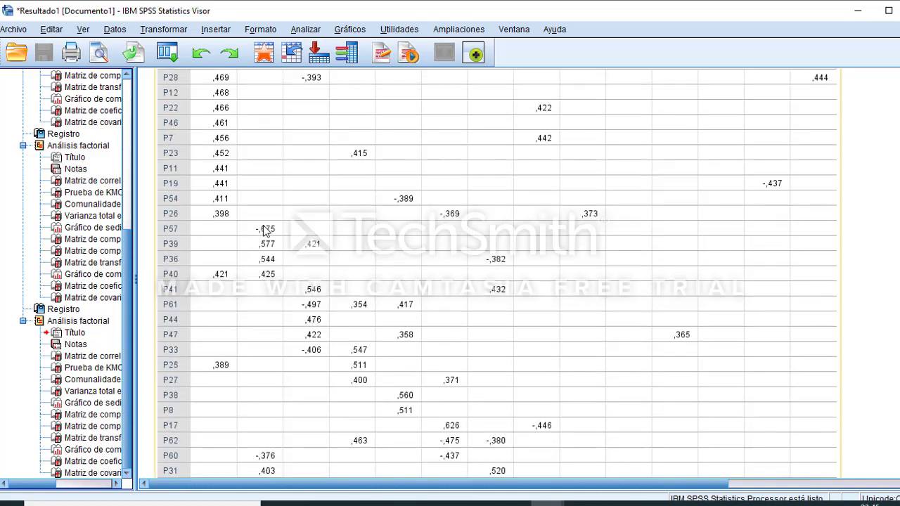
{"action": "scroll", "coordinate": [251, 231], "scroll_direction": "up", "scroll_amount": 2}
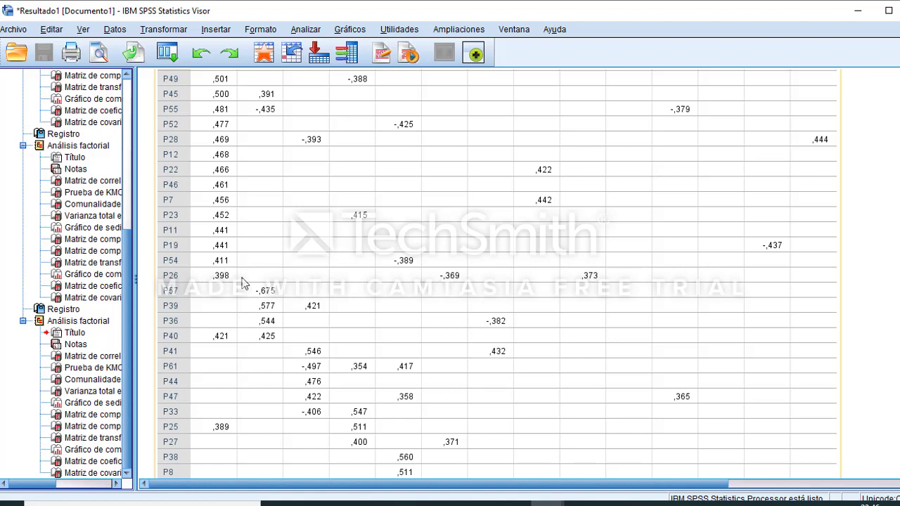
Remove items P19 and P26 from the factor analysis variables
{"action": "left_click", "coordinate": [304, 30]}
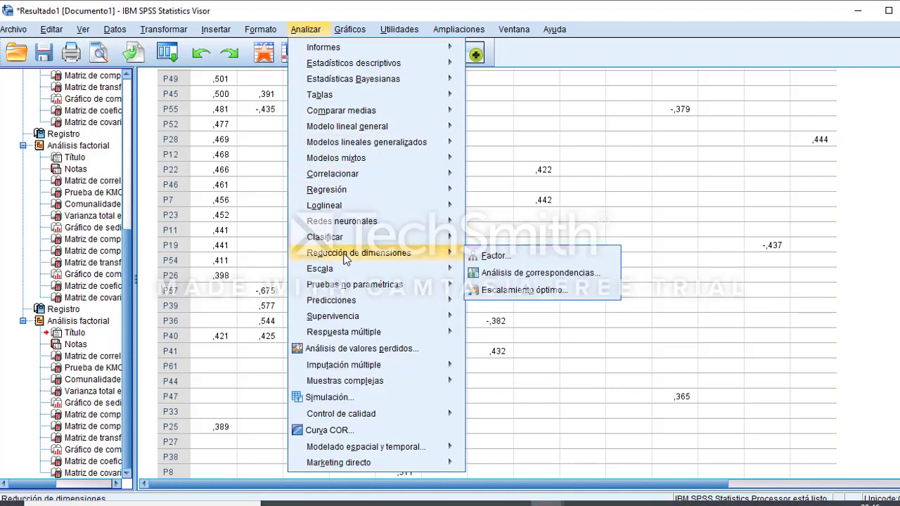
{"action": "mouse_move", "coordinate": [394, 253]}
{"action": "left_click", "coordinate": [484, 256]}
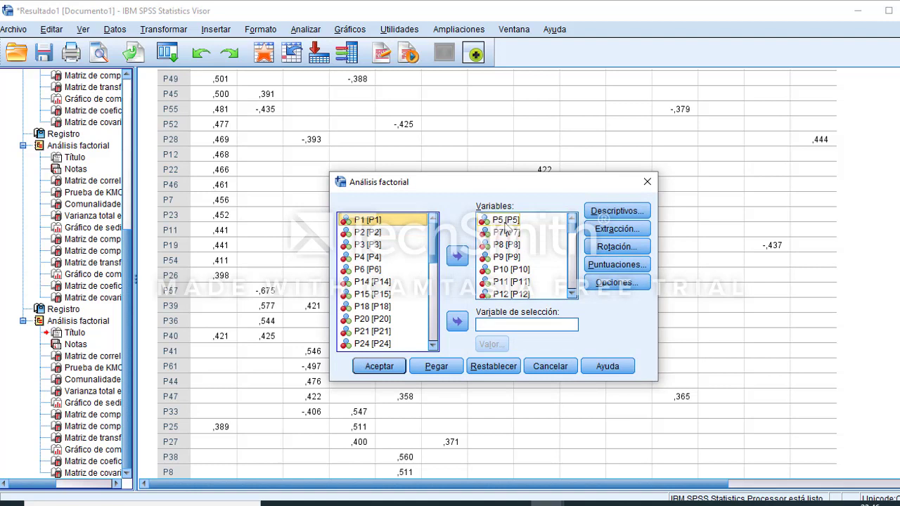
{"action": "scroll", "coordinate": [509, 253], "scroll_direction": "down", "scroll_amount": 4}
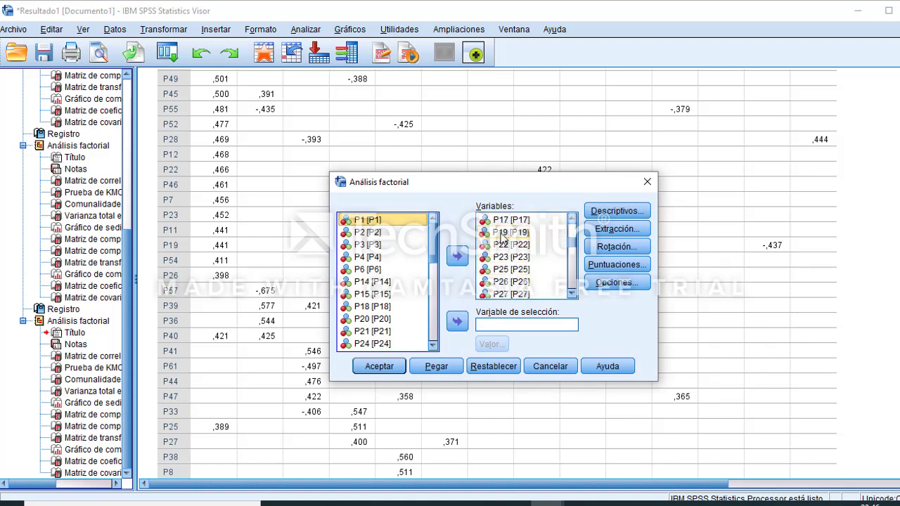
{"action": "left_click", "coordinate": [510, 232]}
{"action": "left_click", "coordinate": [457, 258]}
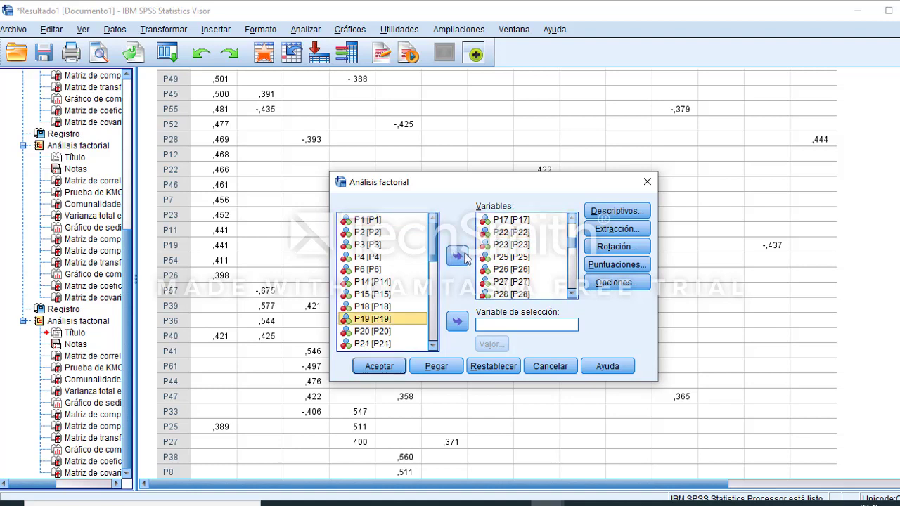
{"action": "scroll", "coordinate": [500, 271], "scroll_direction": "down", "scroll_amount": 1}
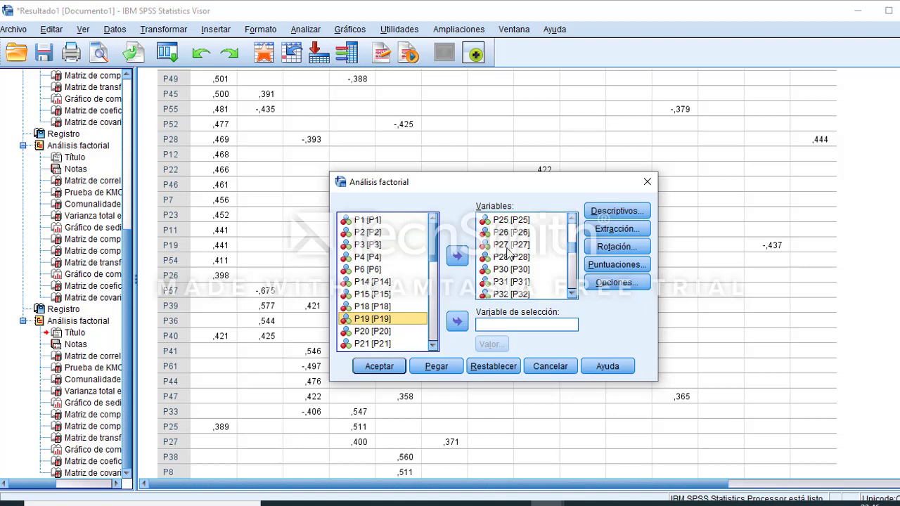
{"action": "left_click", "coordinate": [504, 233]}
{"action": "left_click", "coordinate": [462, 258]}
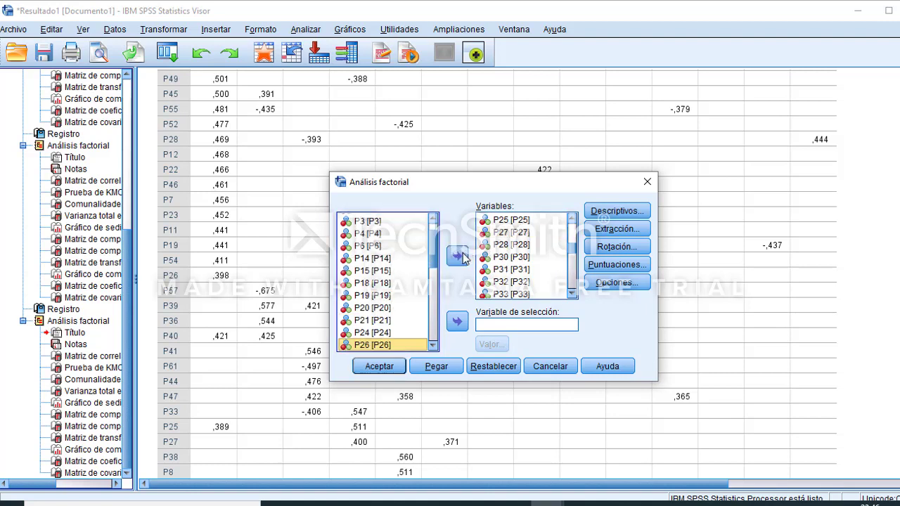
Remove items P42, P54 and P60 from the factor analysis variables and run the analysis with the remaining items
{"action": "scroll", "coordinate": [532, 247], "scroll_direction": "down", "scroll_amount": 3}
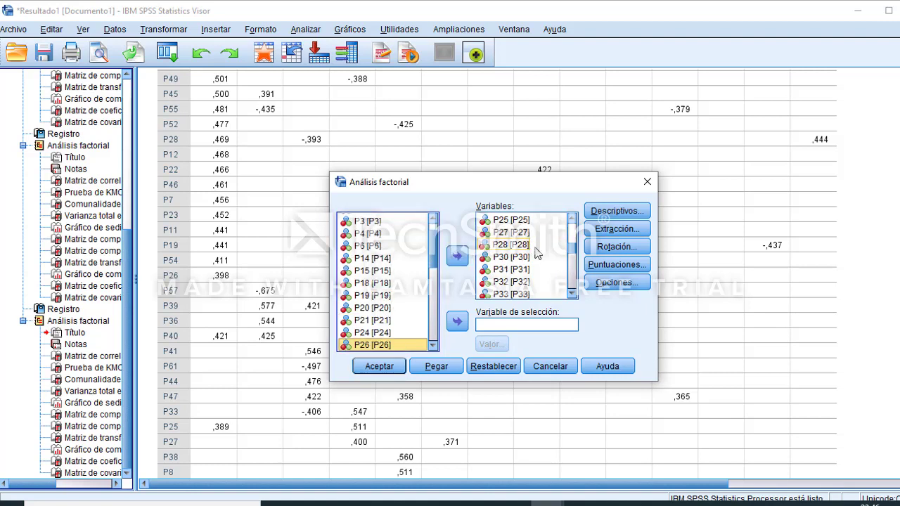
{"action": "left_click", "coordinate": [511, 257]}
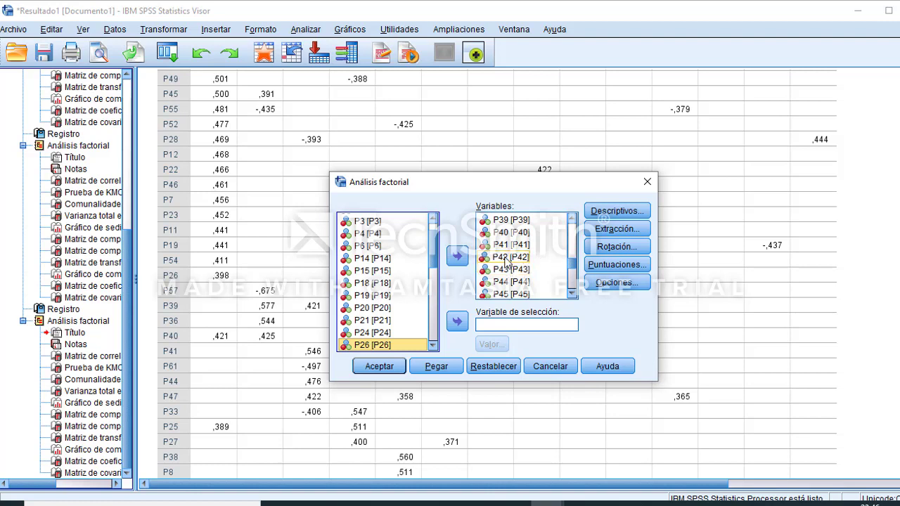
{"action": "left_click", "coordinate": [458, 257]}
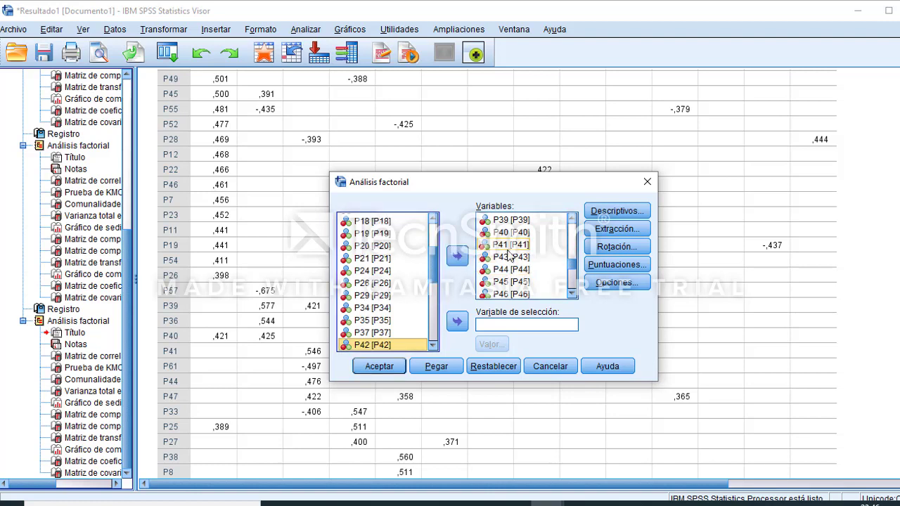
{"action": "scroll", "coordinate": [509, 257], "scroll_direction": "down", "scroll_amount": 3}
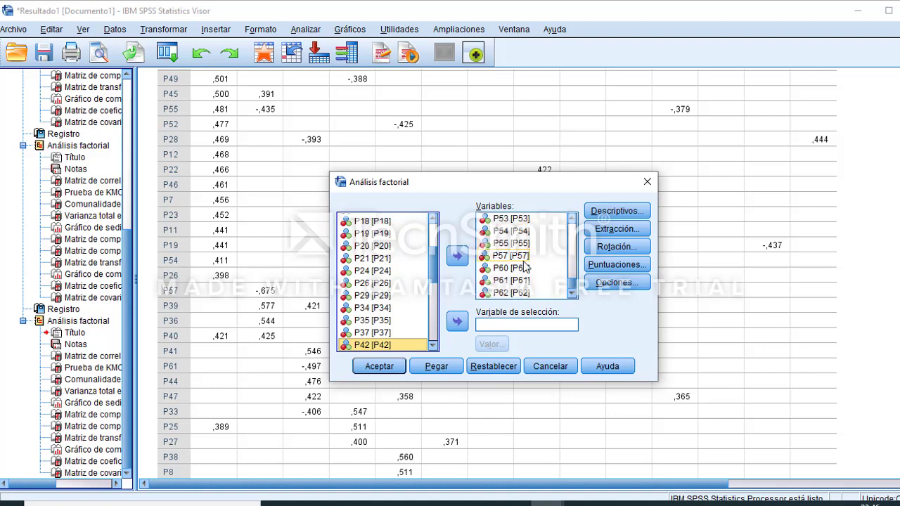
{"action": "left_click", "coordinate": [509, 230]}
{"action": "left_click", "coordinate": [458, 258]}
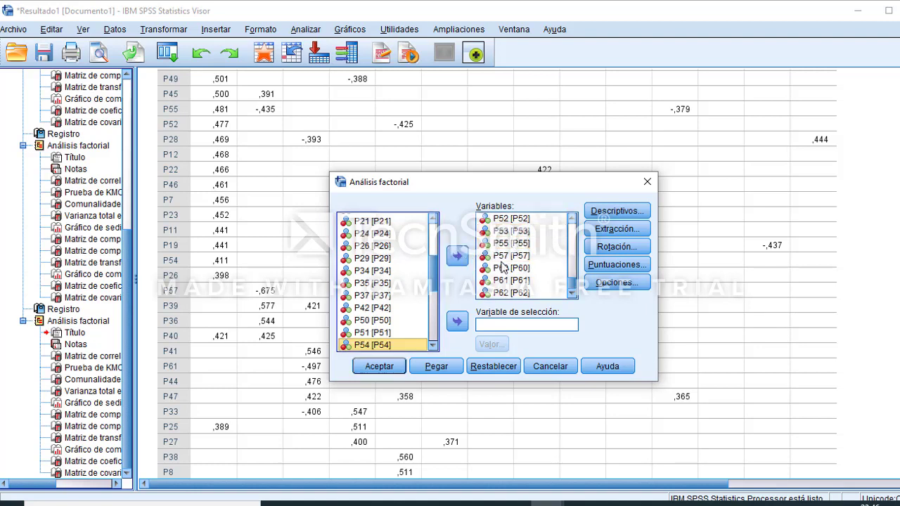
{"action": "left_click", "coordinate": [510, 268]}
{"action": "left_click", "coordinate": [458, 258]}
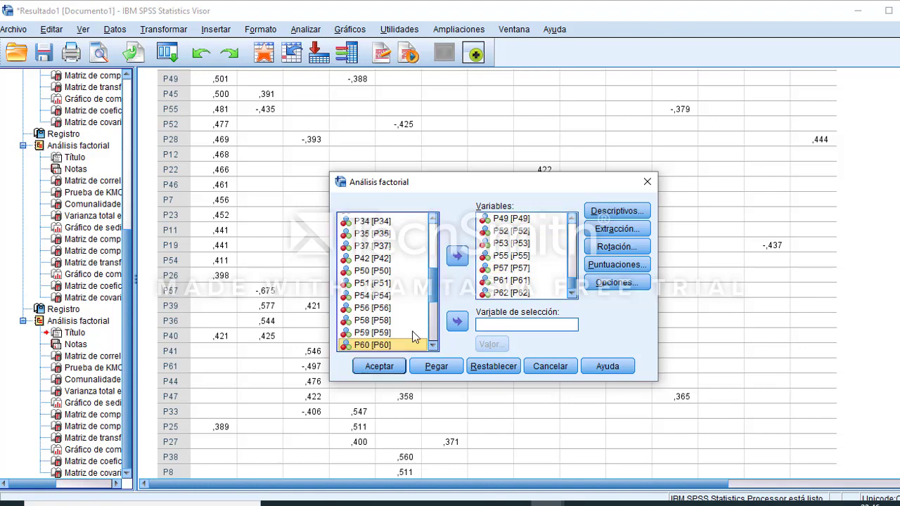
{"action": "left_click", "coordinate": [384, 365]}
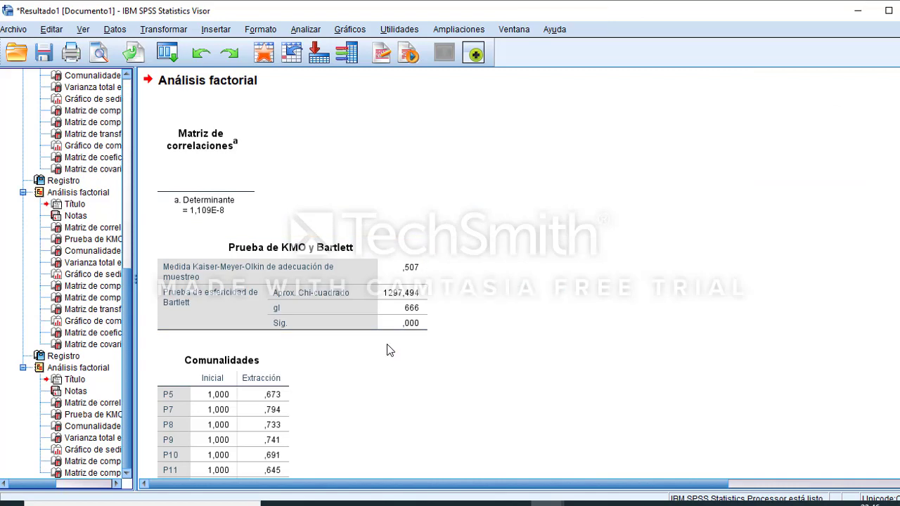
Examine the new component matrix row by row, from P5 to P38, for items with weak or split loadings
{"action": "scroll", "coordinate": [392, 350], "scroll_direction": "down", "scroll_amount": 20}
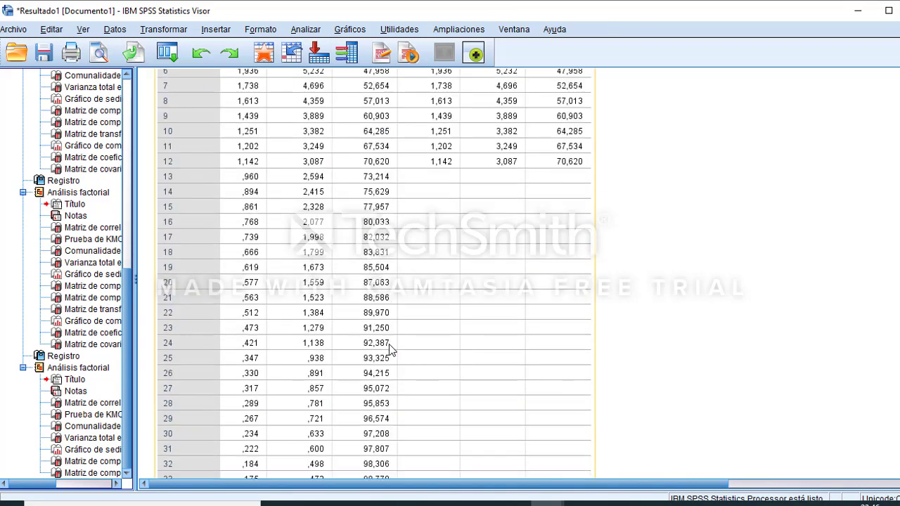
{"action": "scroll", "coordinate": [392, 351], "scroll_direction": "down", "scroll_amount": 10}
{"action": "scroll", "coordinate": [392, 350], "scroll_direction": "up", "scroll_amount": 5}
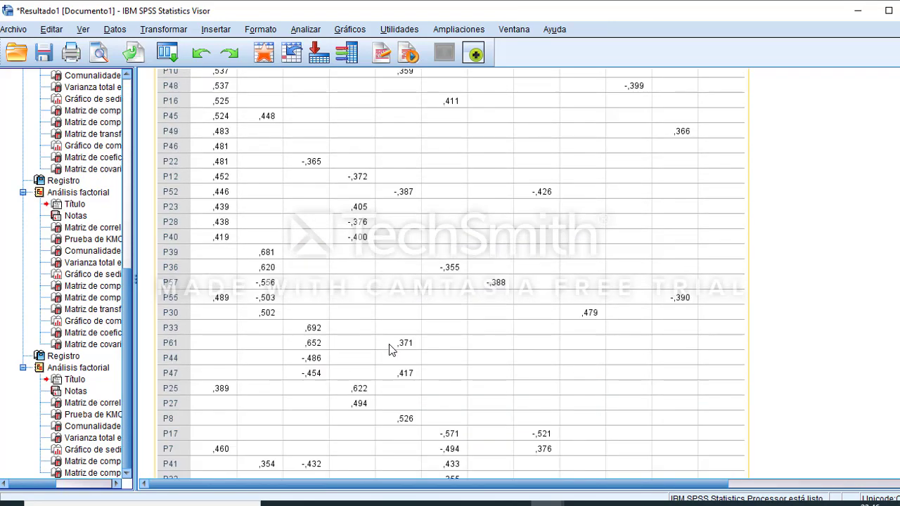
{"action": "scroll", "coordinate": [392, 351], "scroll_direction": "up", "scroll_amount": 5}
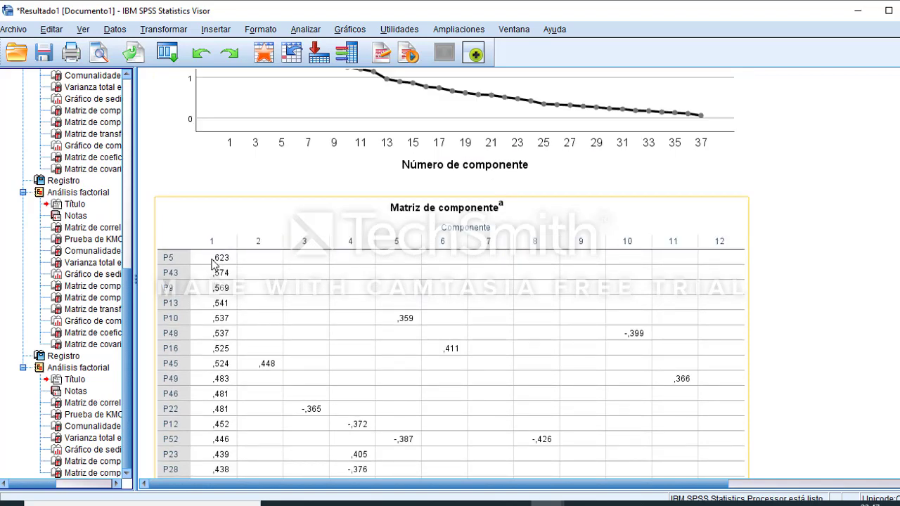
{"action": "scroll", "coordinate": [295, 316], "scroll_direction": "down", "scroll_amount": 5}
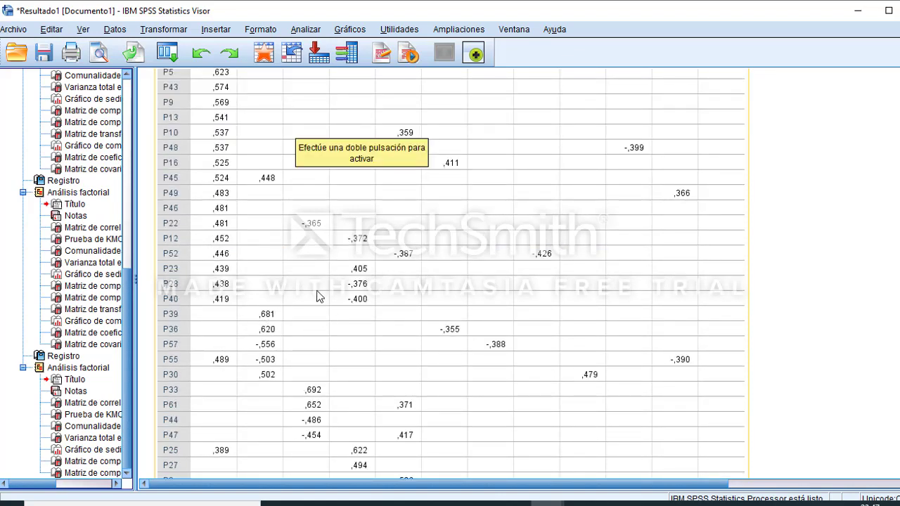
{"action": "scroll", "coordinate": [316, 297], "scroll_direction": "up", "scroll_amount": 3}
{"action": "scroll", "coordinate": [316, 297], "scroll_direction": "down", "scroll_amount": 6}
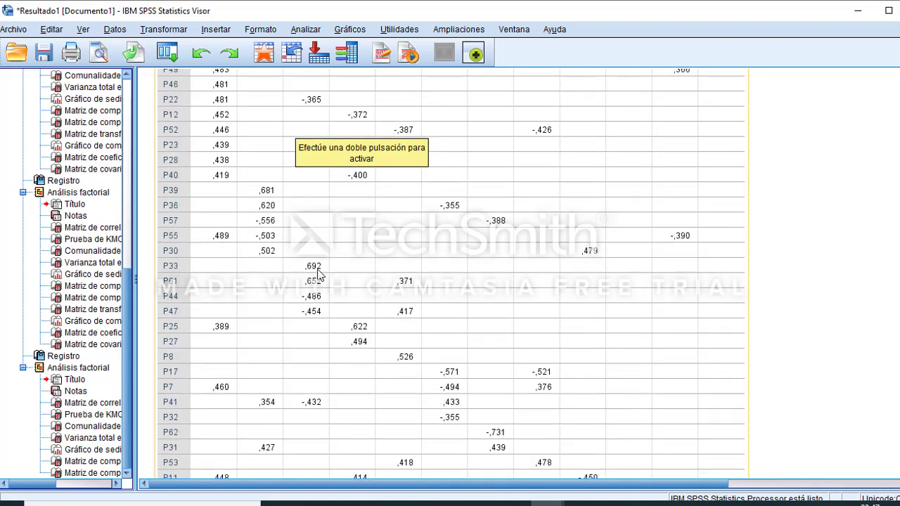
{"action": "scroll", "coordinate": [367, 285], "scroll_direction": "up", "scroll_amount": 3}
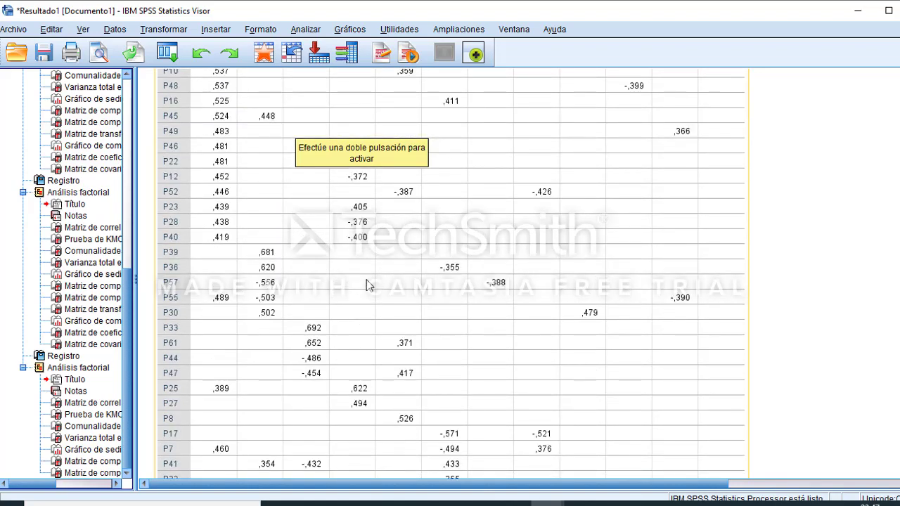
{"action": "scroll", "coordinate": [367, 285], "scroll_direction": "down", "scroll_amount": 3}
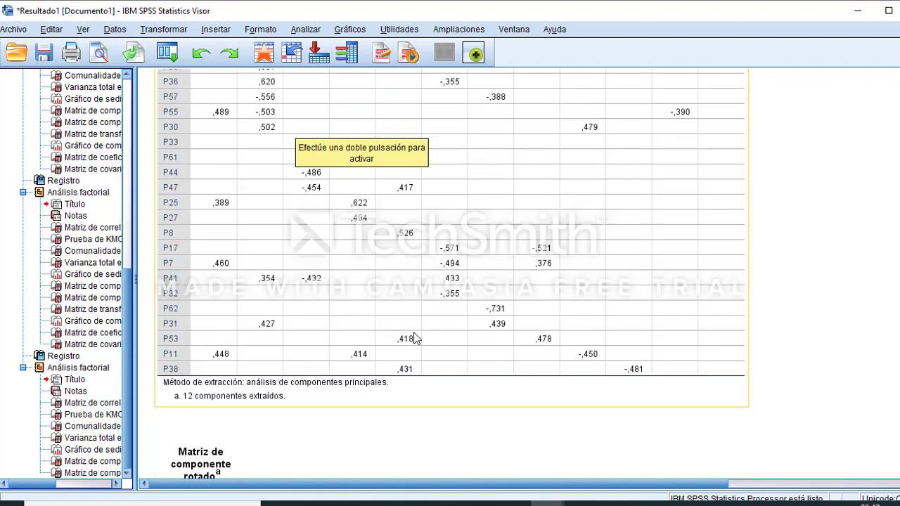
{"action": "scroll", "coordinate": [405, 361], "scroll_direction": "down", "scroll_amount": 6}
{"action": "scroll", "coordinate": [457, 260], "scroll_direction": "up", "scroll_amount": 12}
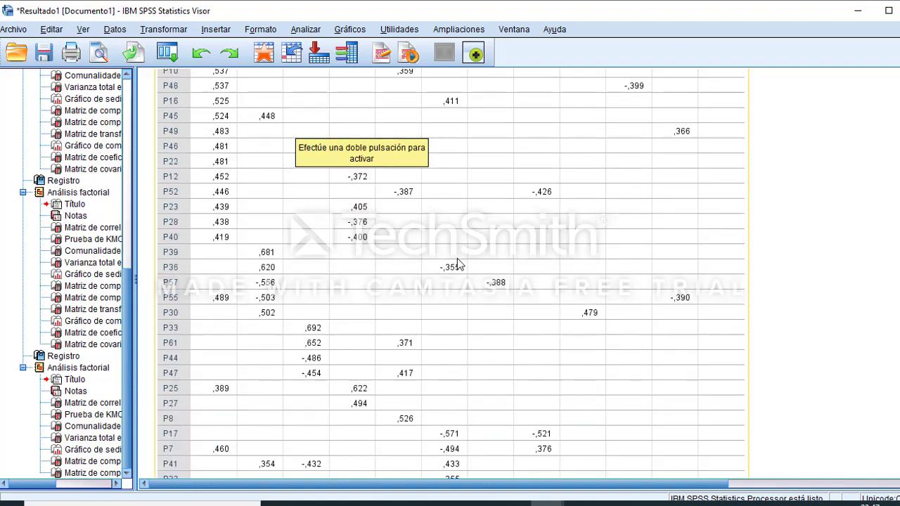
{"action": "scroll", "coordinate": [457, 260], "scroll_direction": "down", "scroll_amount": 9}
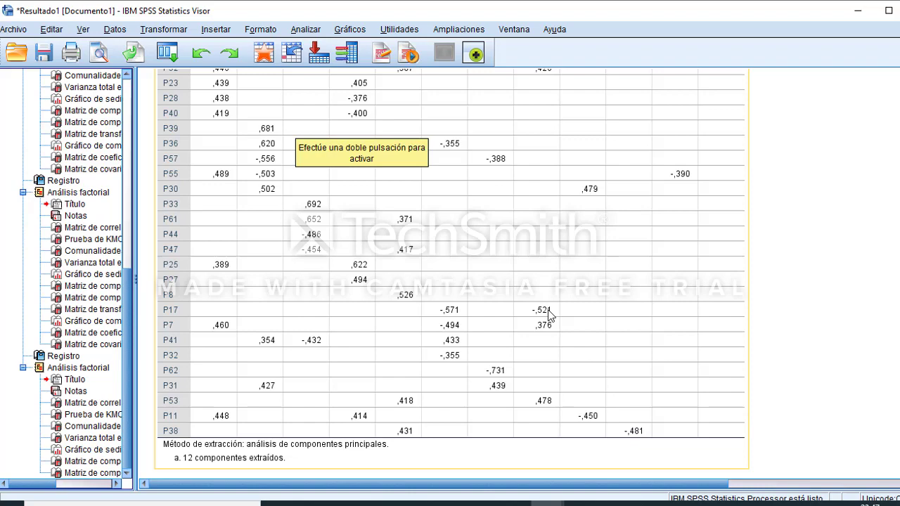
{"action": "scroll", "coordinate": [578, 249], "scroll_direction": "up", "scroll_amount": 5}
{"action": "scroll", "coordinate": [578, 249], "scroll_direction": "down", "scroll_amount": 5}
{"action": "scroll", "coordinate": [699, 315], "scroll_direction": "up", "scroll_amount": 4}
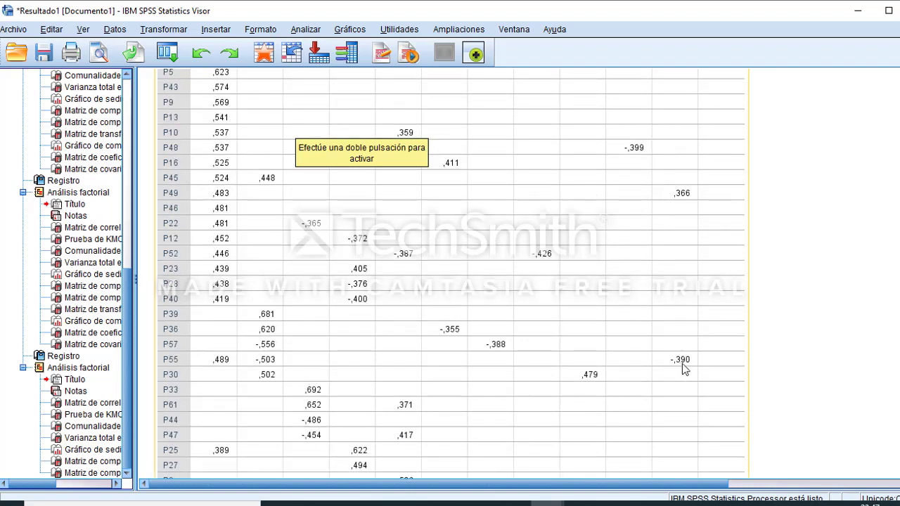
{"action": "scroll", "coordinate": [712, 354], "scroll_direction": "up", "scroll_amount": 3}
{"action": "scroll", "coordinate": [710, 350], "scroll_direction": "down", "scroll_amount": 8}
{"action": "scroll", "coordinate": [709, 347], "scroll_direction": "down", "scroll_amount": 2}
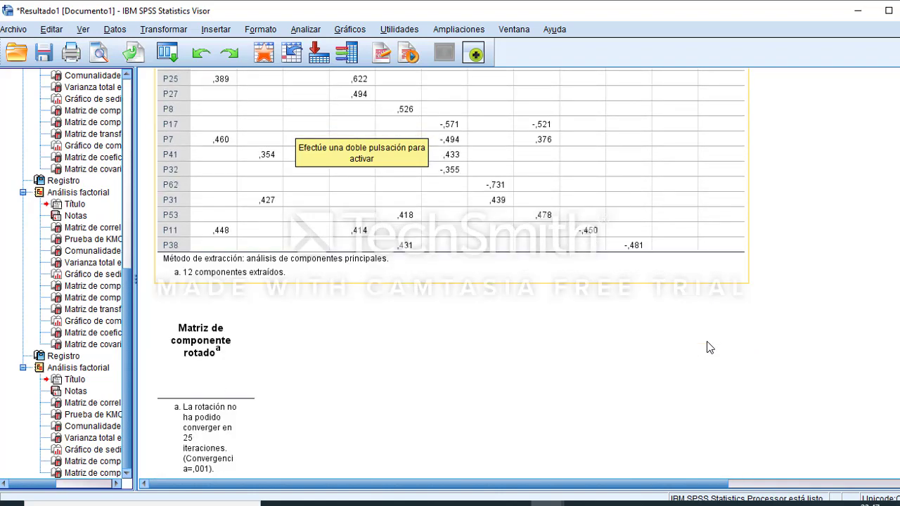
{"action": "scroll", "coordinate": [708, 345], "scroll_direction": "up", "scroll_amount": 11}
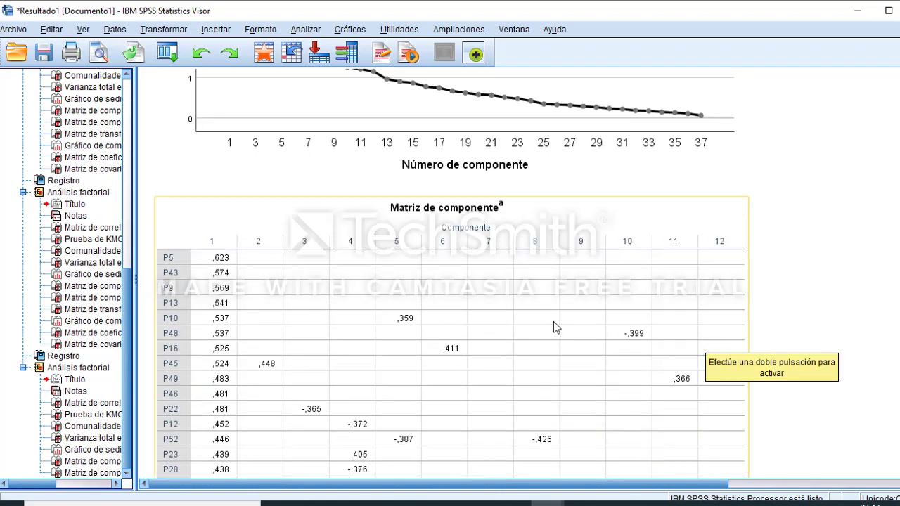
{"action": "scroll", "coordinate": [573, 327], "scroll_direction": "down", "scroll_amount": 4}
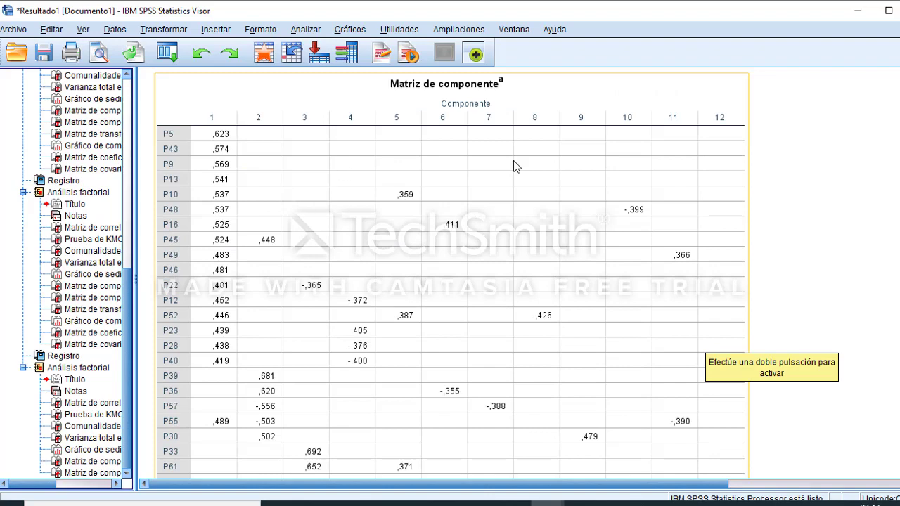
{"action": "scroll", "coordinate": [699, 321], "scroll_direction": "down", "scroll_amount": 4}
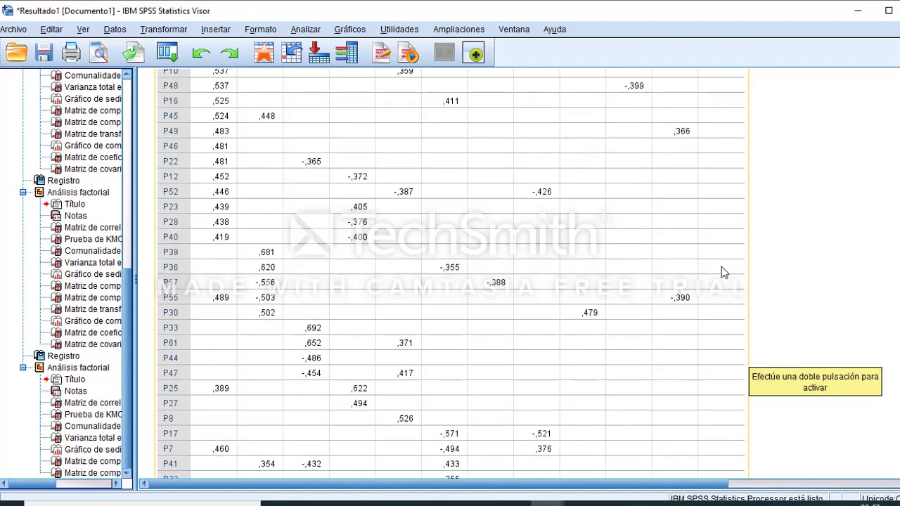
{"action": "scroll", "coordinate": [722, 271], "scroll_direction": "up", "scroll_amount": 4}
{"action": "scroll", "coordinate": [721, 272], "scroll_direction": "down", "scroll_amount": 14}
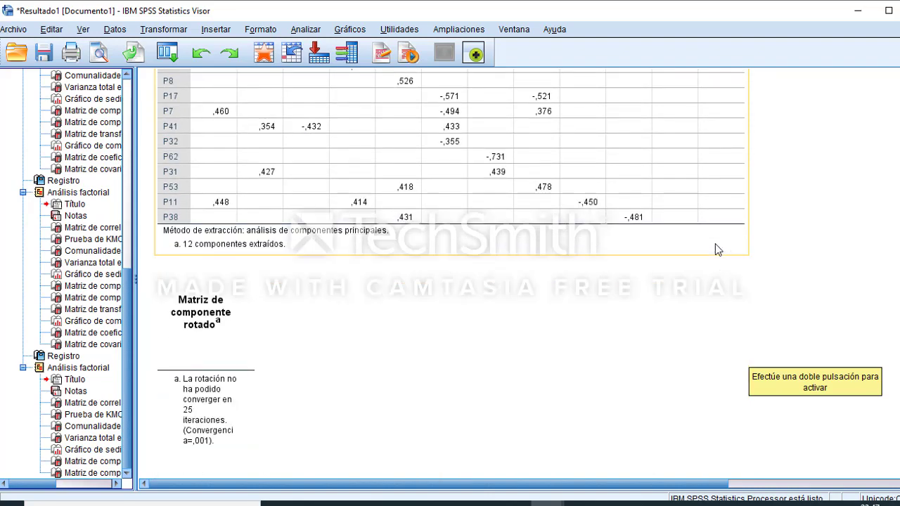
{"action": "scroll", "coordinate": [718, 249], "scroll_direction": "up", "scroll_amount": 5}
{"action": "scroll", "coordinate": [718, 250], "scroll_direction": "up", "scroll_amount": 8}
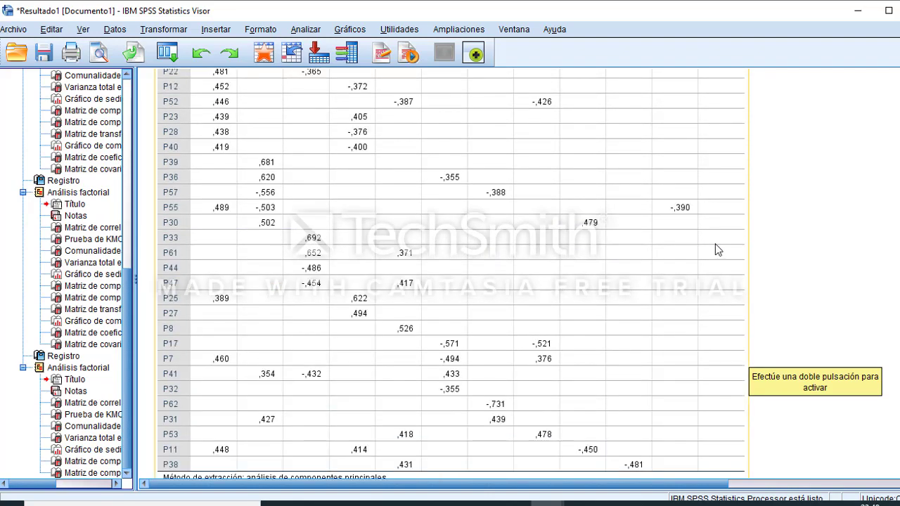
{"action": "scroll", "coordinate": [237, 279], "scroll_direction": "down", "scroll_amount": 2}
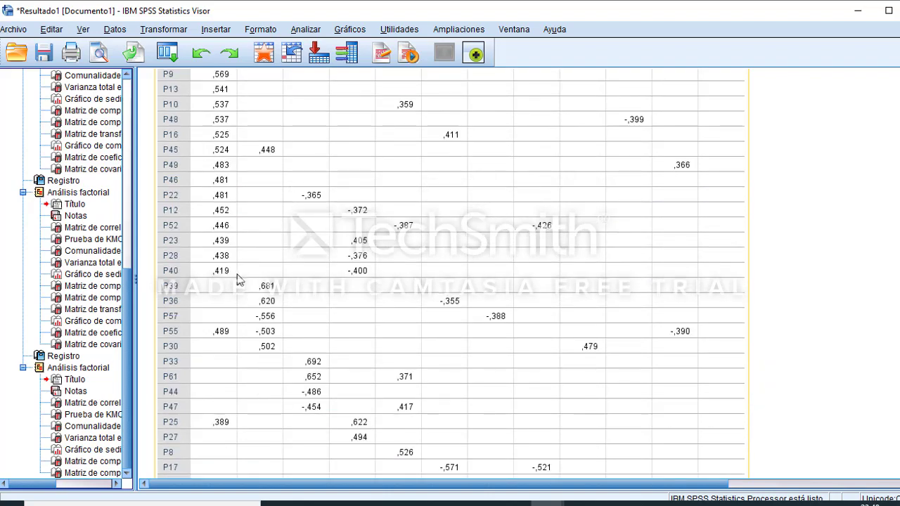
{"action": "scroll", "coordinate": [239, 281], "scroll_direction": "down", "scroll_amount": 2}
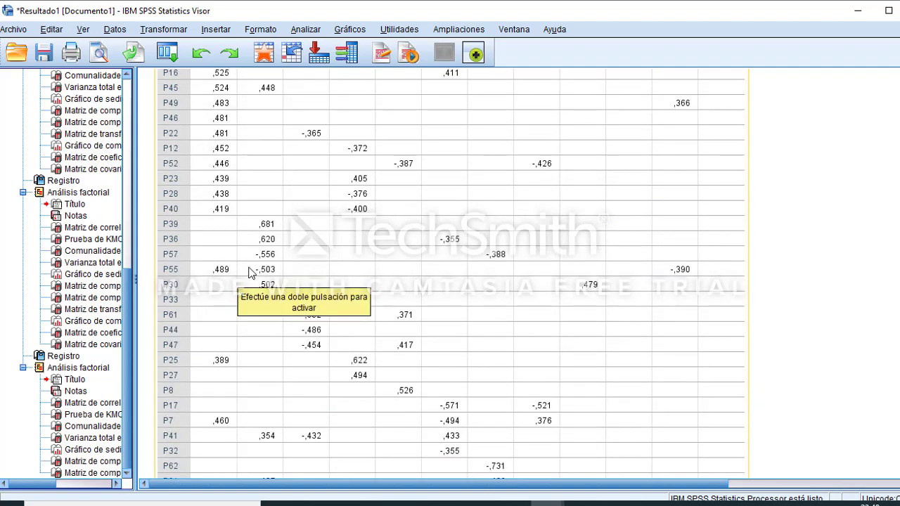
{"action": "scroll", "coordinate": [251, 272], "scroll_direction": "down", "scroll_amount": 4}
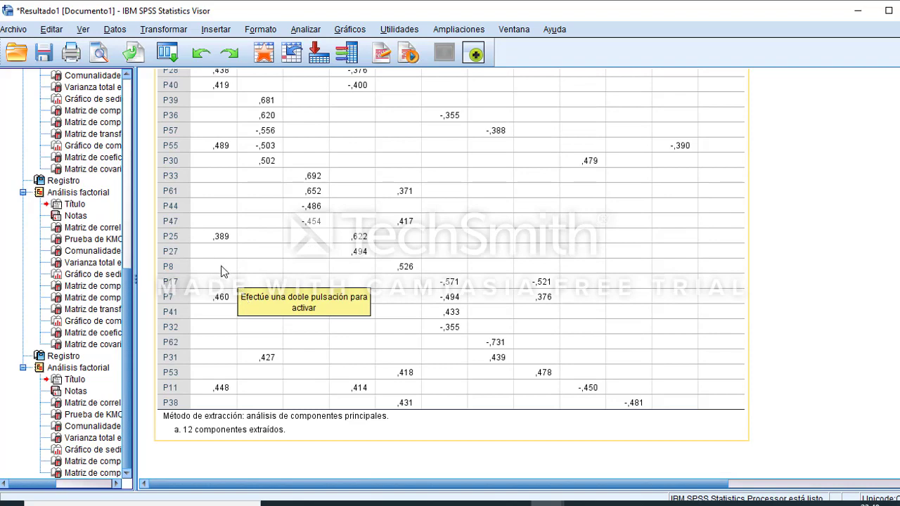
{"action": "scroll", "coordinate": [236, 264], "scroll_direction": "down", "scroll_amount": 2}
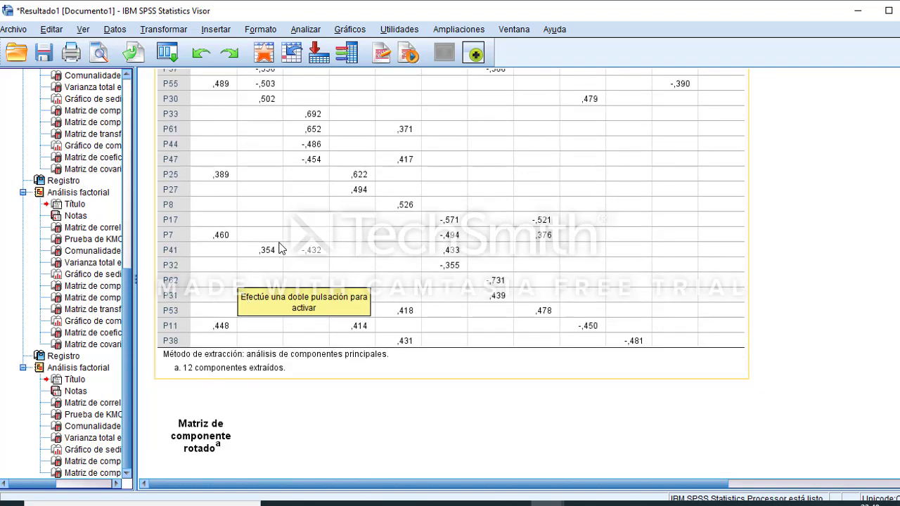
{"action": "scroll", "coordinate": [284, 243], "scroll_direction": "down", "scroll_amount": 2}
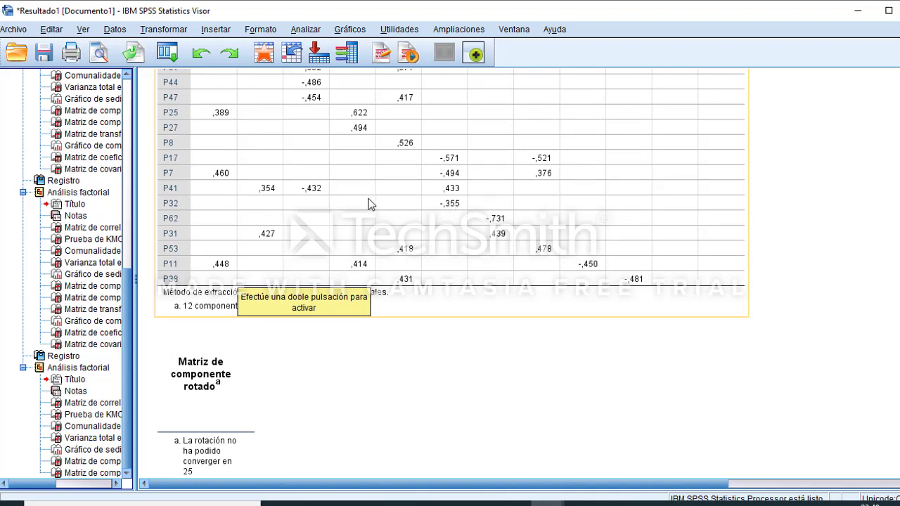
Remove item P32 from the factor analysis variables and rerun the analysis
{"action": "left_click", "coordinate": [306, 29]}
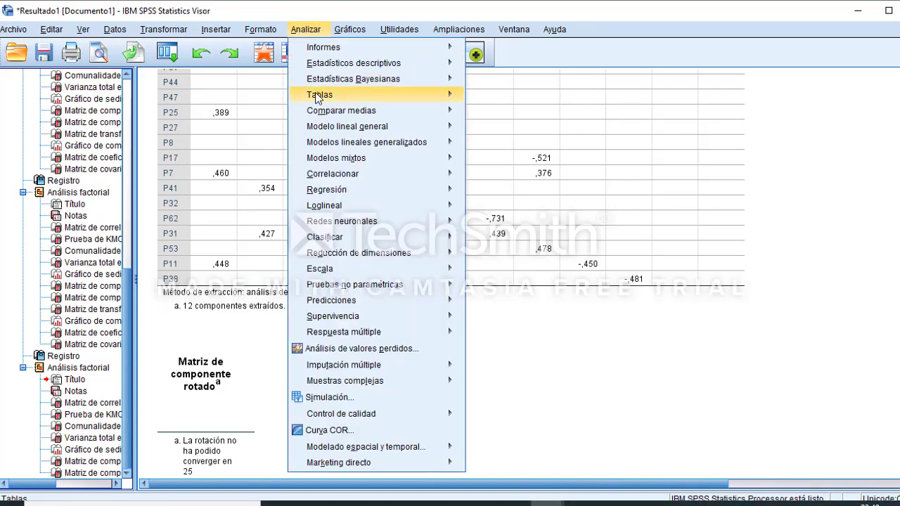
{"action": "mouse_move", "coordinate": [373, 253]}
{"action": "left_click", "coordinate": [495, 259]}
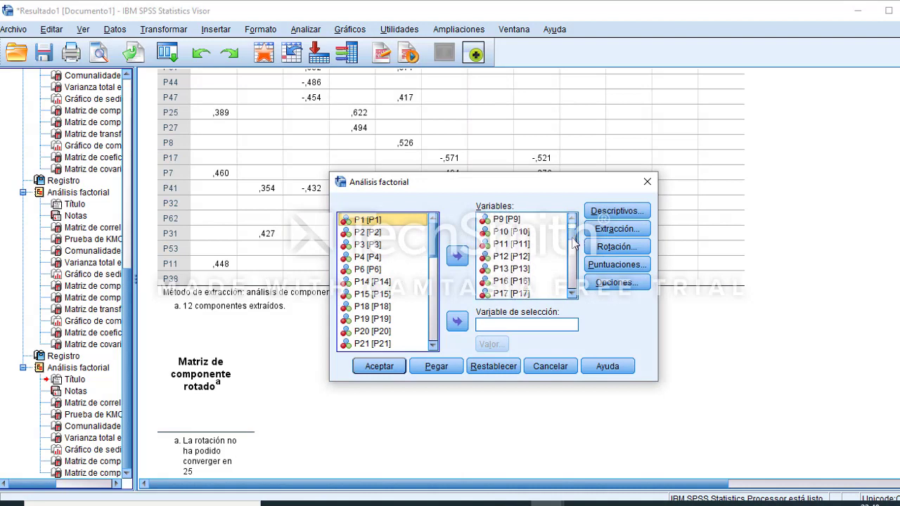
{"action": "scroll", "coordinate": [574, 243], "scroll_direction": "down", "scroll_amount": 5}
{"action": "left_click", "coordinate": [518, 294]}
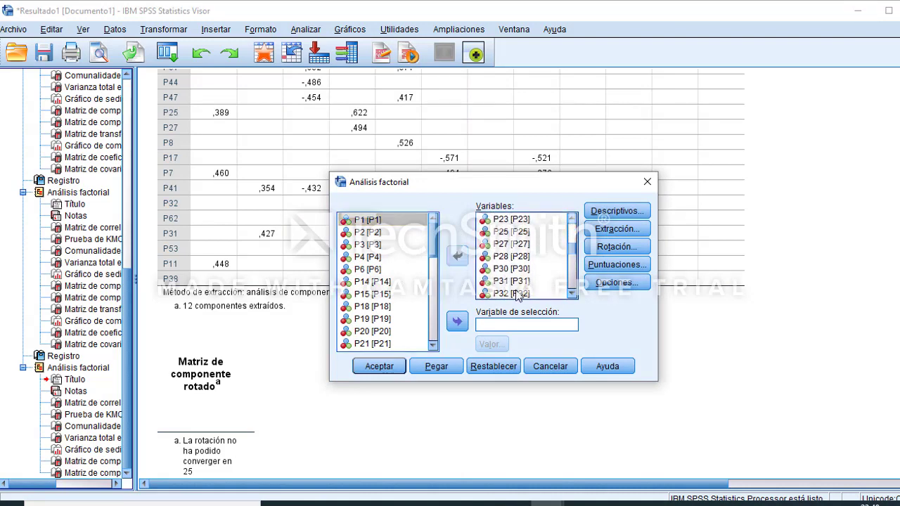
{"action": "left_click", "coordinate": [459, 262]}
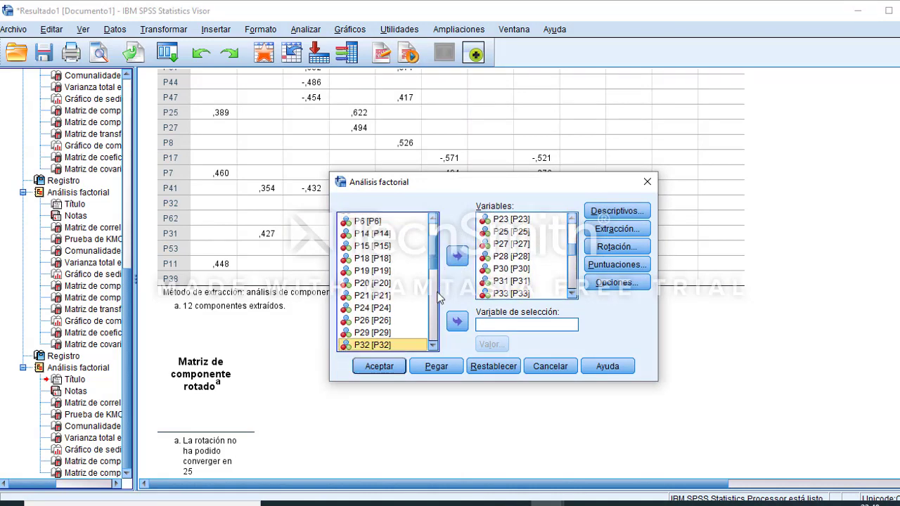
{"action": "left_click", "coordinate": [379, 366]}
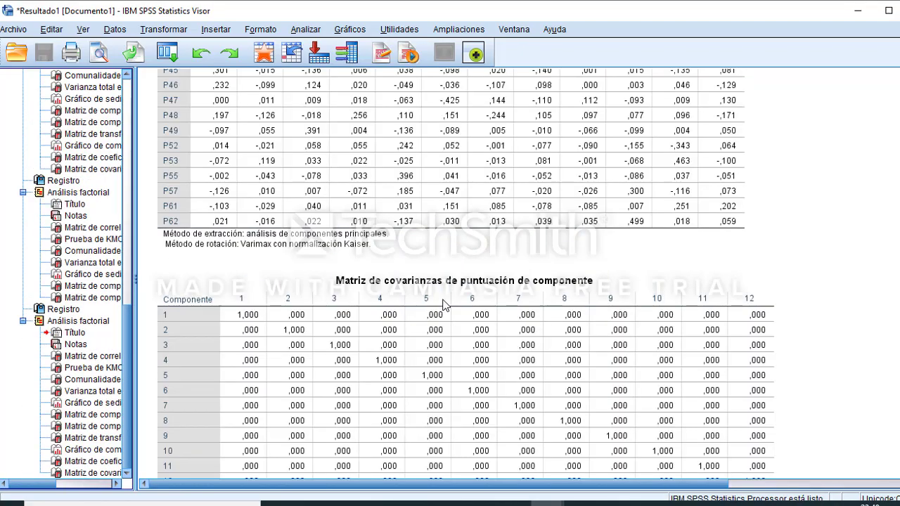
Check the KMO and Bartlett test table of the latest factor analysis
{"action": "scroll", "coordinate": [444, 304], "scroll_direction": "up", "scroll_amount": 20}
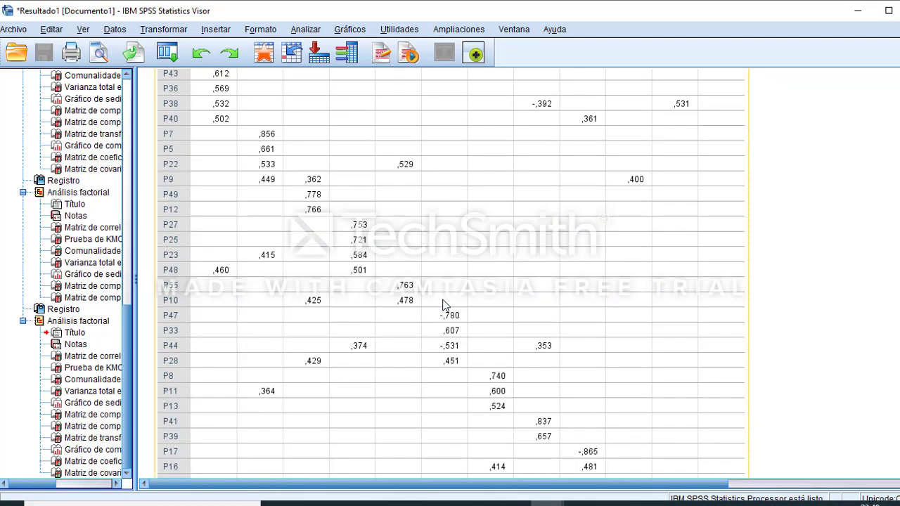
{"action": "scroll", "coordinate": [443, 304], "scroll_direction": "up", "scroll_amount": 20}
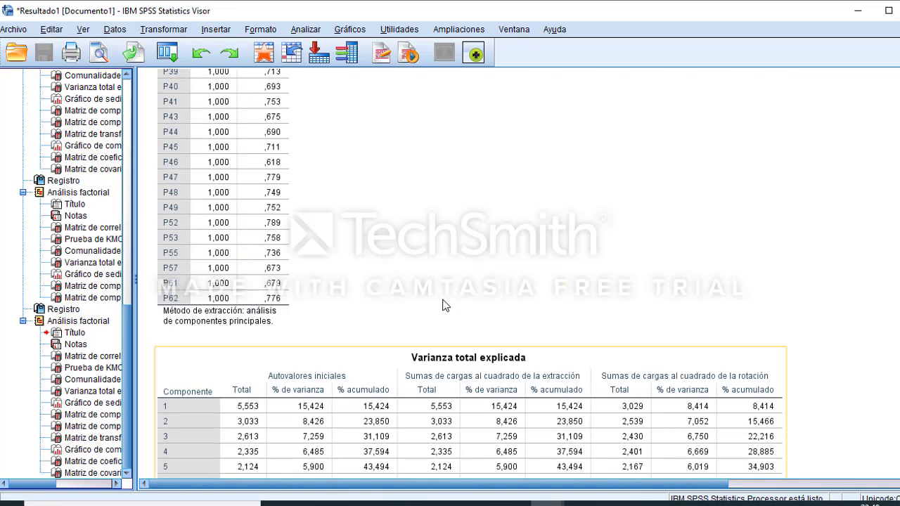
{"action": "scroll", "coordinate": [443, 303], "scroll_direction": "up", "scroll_amount": 10}
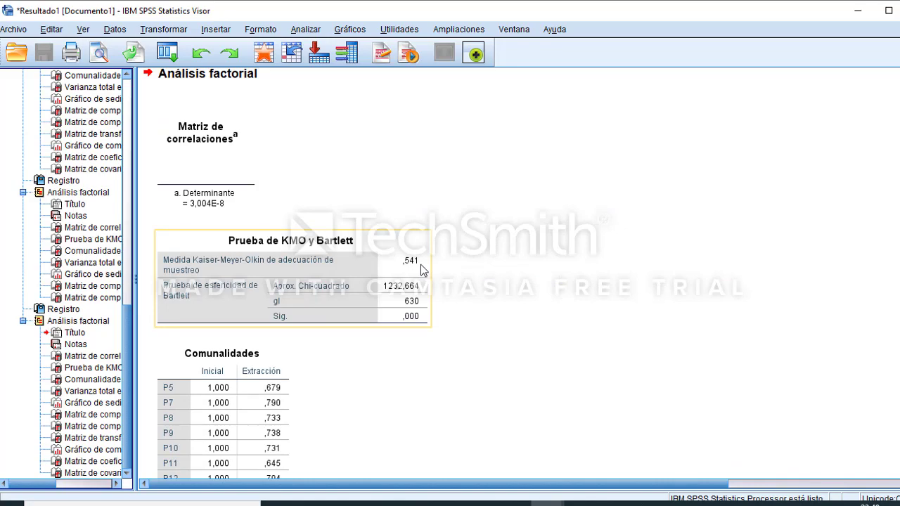
Examine the rotated component matrix from P45 to P31 to see which items group under each of the 12 components
{"action": "scroll", "coordinate": [421, 266], "scroll_direction": "down", "scroll_amount": 15}
{"action": "scroll", "coordinate": [420, 264], "scroll_direction": "down", "scroll_amount": 20}
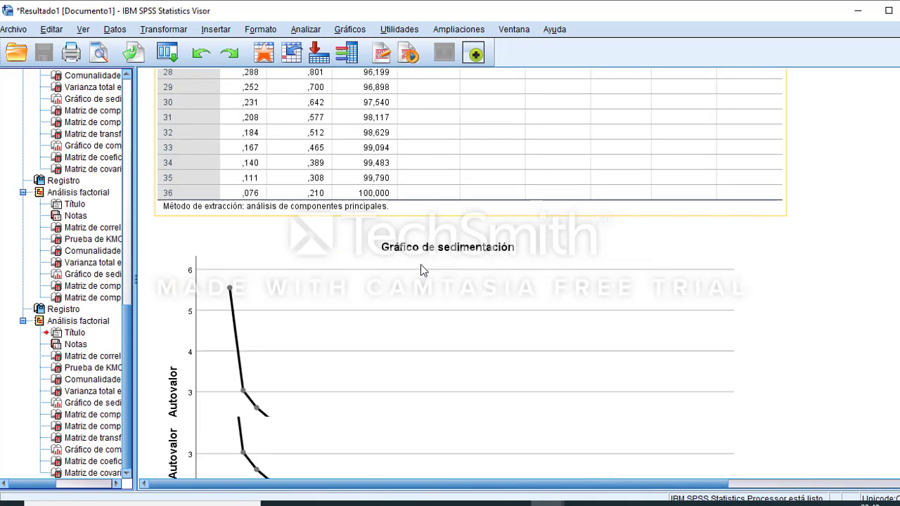
{"action": "scroll", "coordinate": [420, 265], "scroll_direction": "up", "scroll_amount": 2}
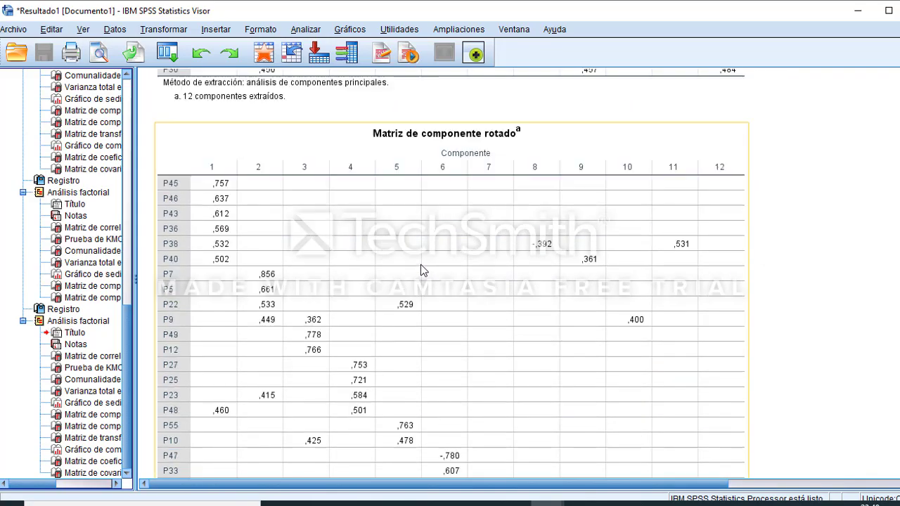
{"action": "scroll", "coordinate": [327, 248], "scroll_direction": "down", "scroll_amount": 3}
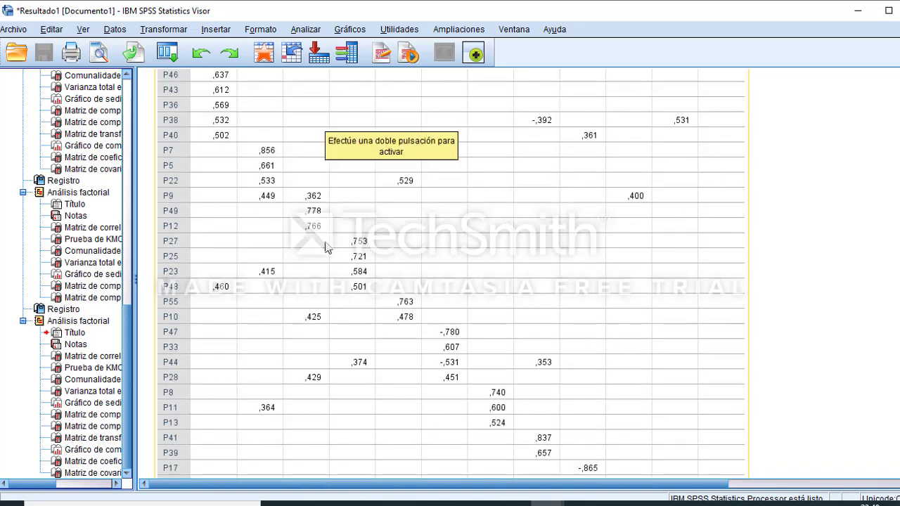
{"action": "scroll", "coordinate": [327, 248], "scroll_direction": "up", "scroll_amount": 3}
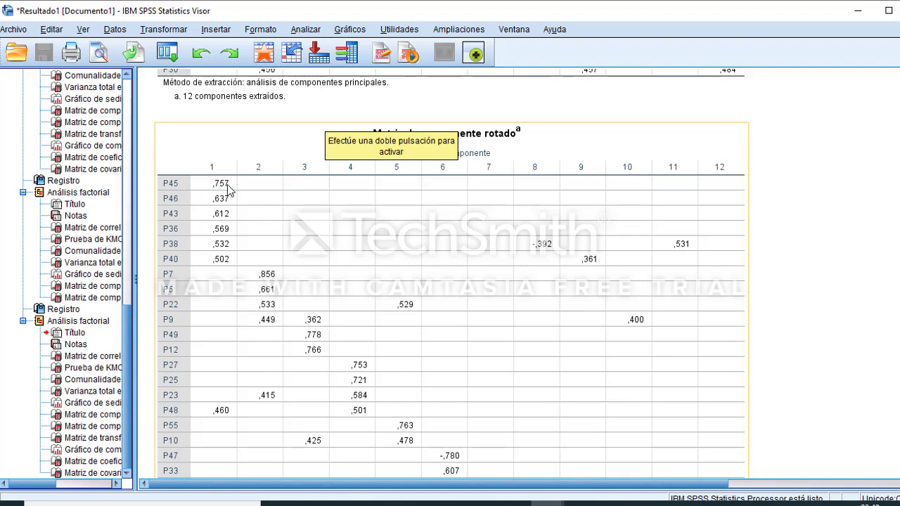
{"action": "scroll", "coordinate": [227, 221], "scroll_direction": "down", "scroll_amount": 3}
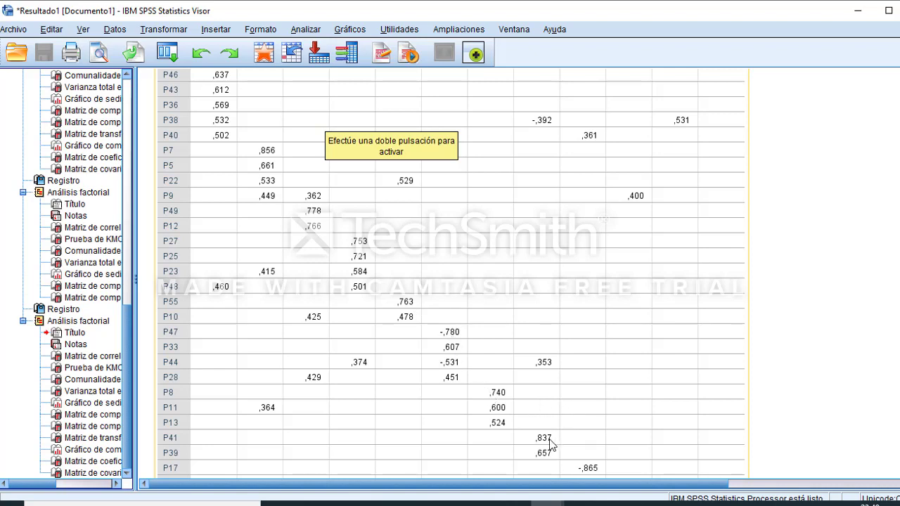
{"action": "scroll", "coordinate": [644, 383], "scroll_direction": "down", "scroll_amount": 2}
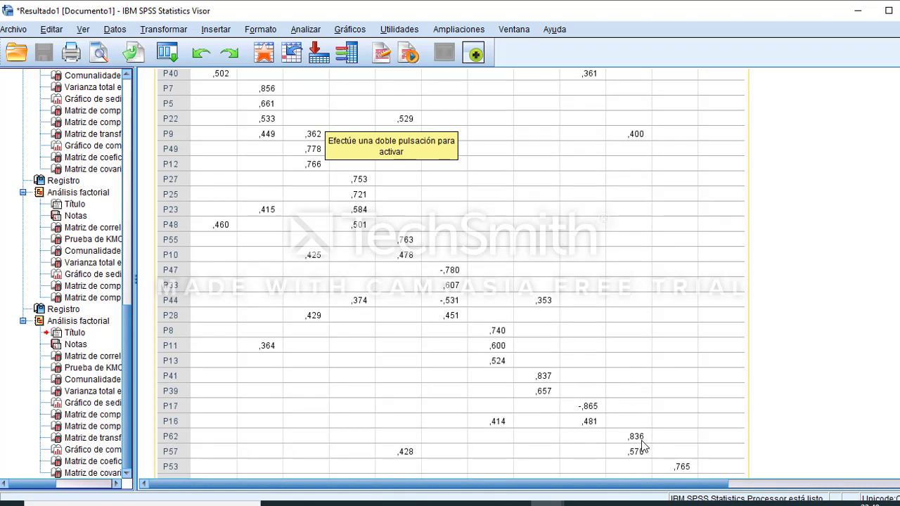
{"action": "scroll", "coordinate": [676, 416], "scroll_direction": "down", "scroll_amount": 3}
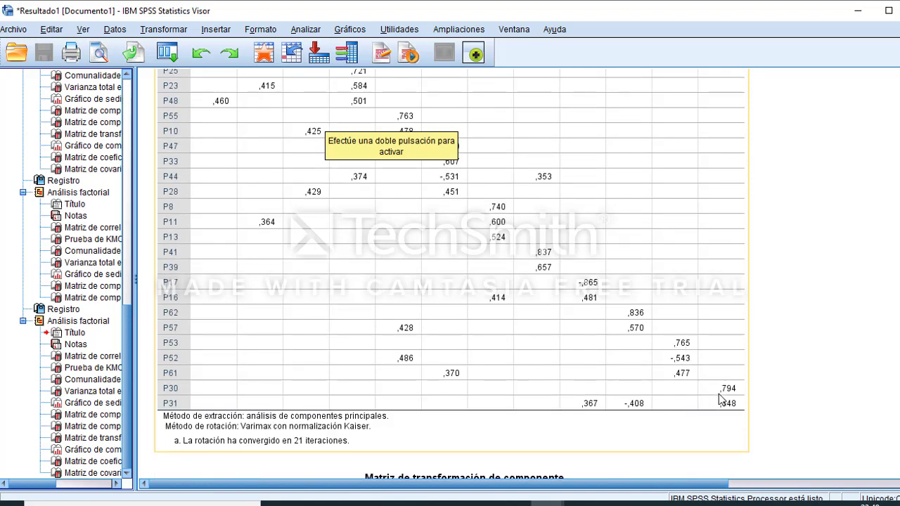
{"action": "scroll", "coordinate": [712, 343], "scroll_direction": "up", "scroll_amount": 6}
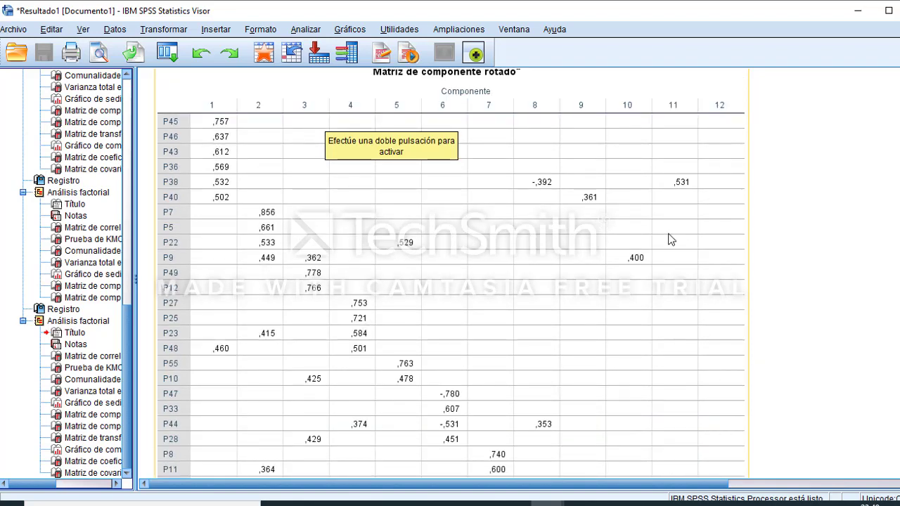
{"action": "scroll", "coordinate": [616, 289], "scroll_direction": "down", "scroll_amount": 5}
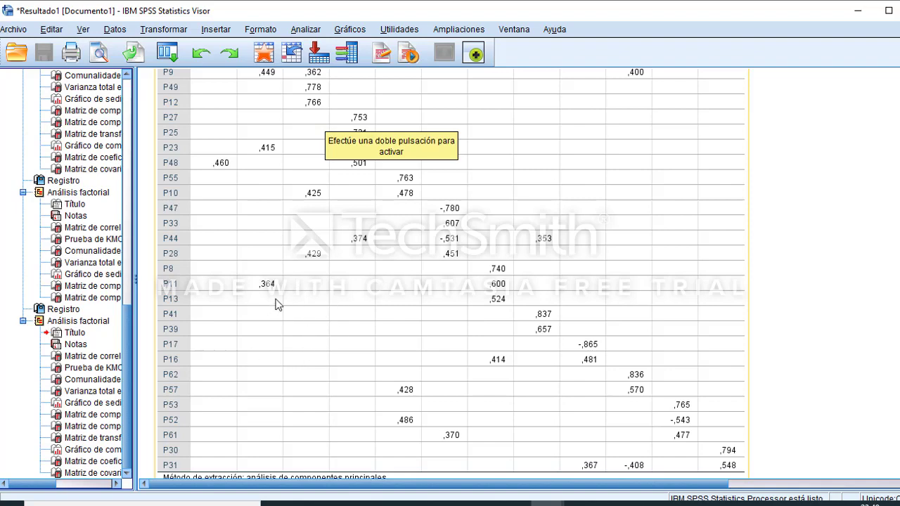
{"action": "scroll", "coordinate": [294, 285], "scroll_direction": "up", "scroll_amount": 3}
{"action": "scroll", "coordinate": [294, 286], "scroll_direction": "up", "scroll_amount": 3}
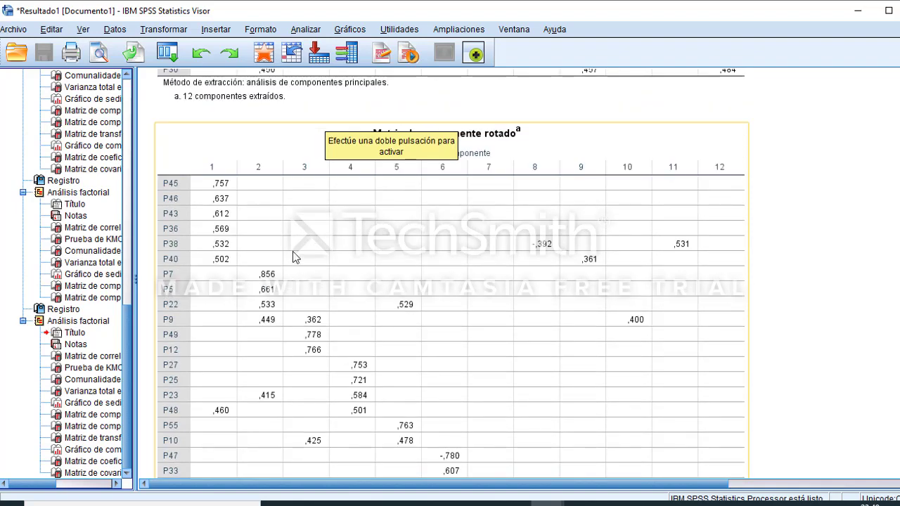
{"action": "left_click", "coordinate": [649, 503]}
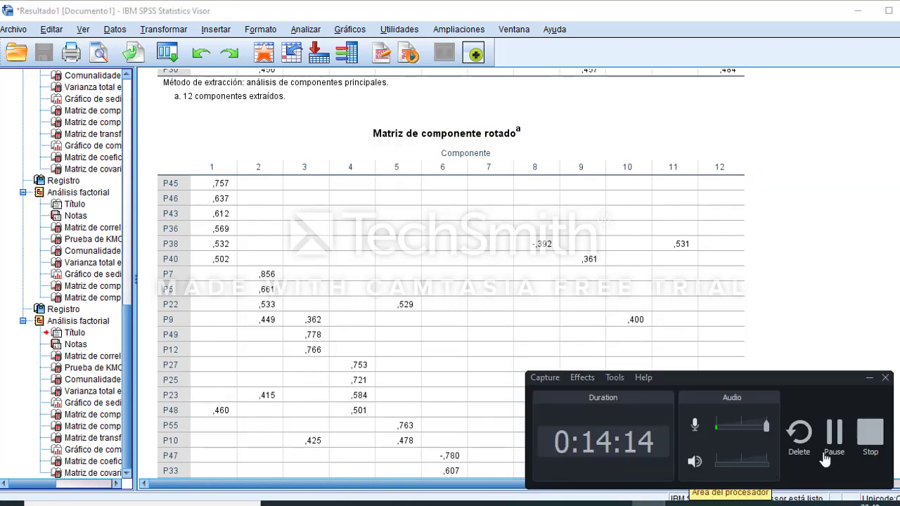